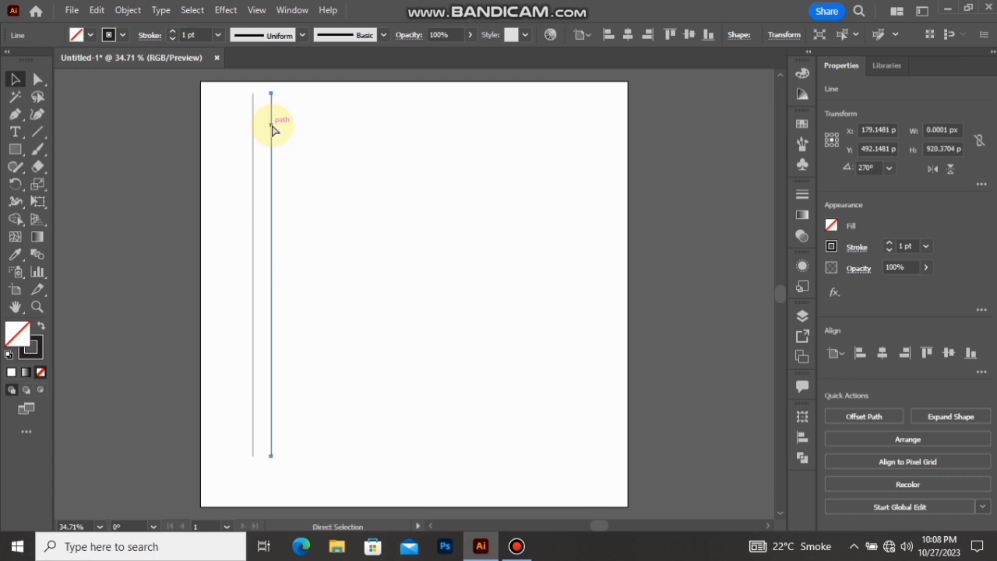
Repeat the line's copy transform ten times to build a row of twelve evenly spaced vertical lines
key("ctrl+d")
key("ctrl+d")
key("ctrl+d")
key("ctrl+d")
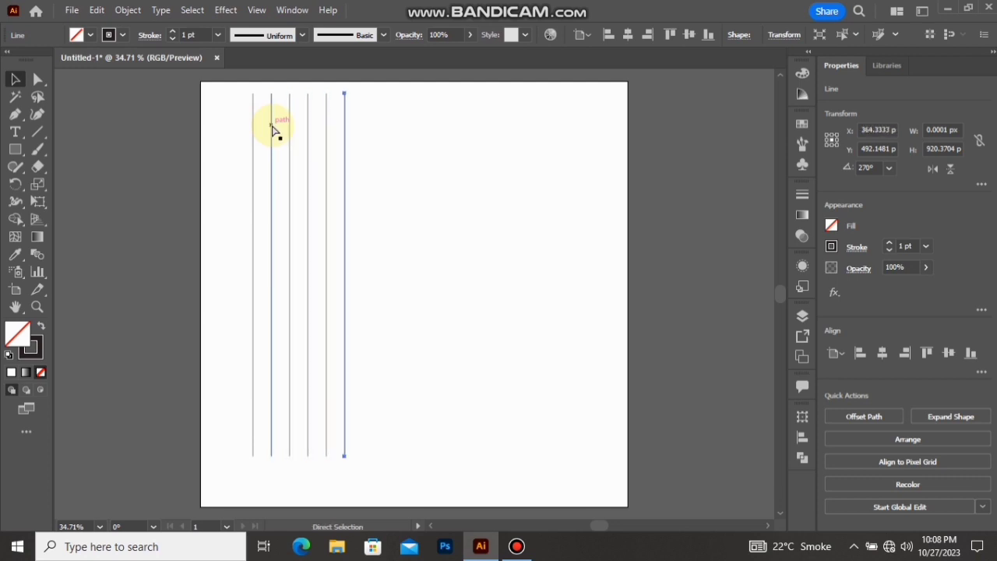
key("ctrl+d")
key("ctrl+d")
key("ctrl+d")
key("ctrl+d")
key("ctrl+d")
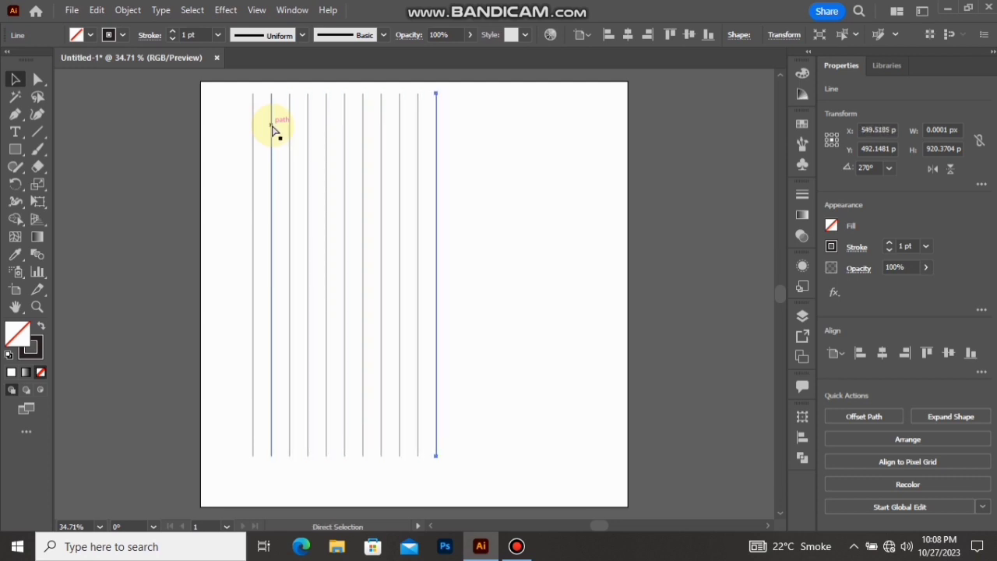
key("ctrl+d")
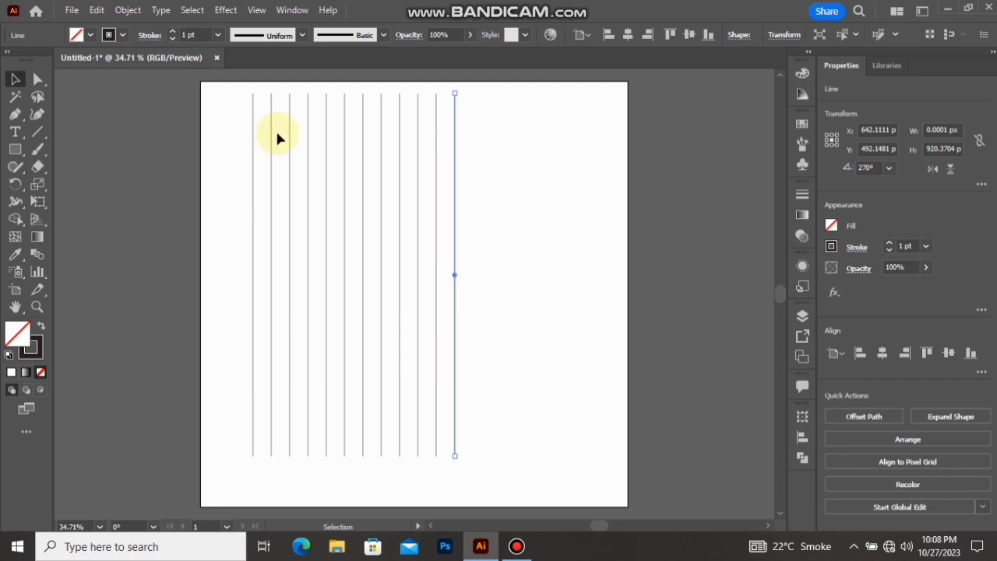
Group all the vertical lines and centre the group horizontally and vertically on the artboard
left_click_drag(256, 237, 244, 248)
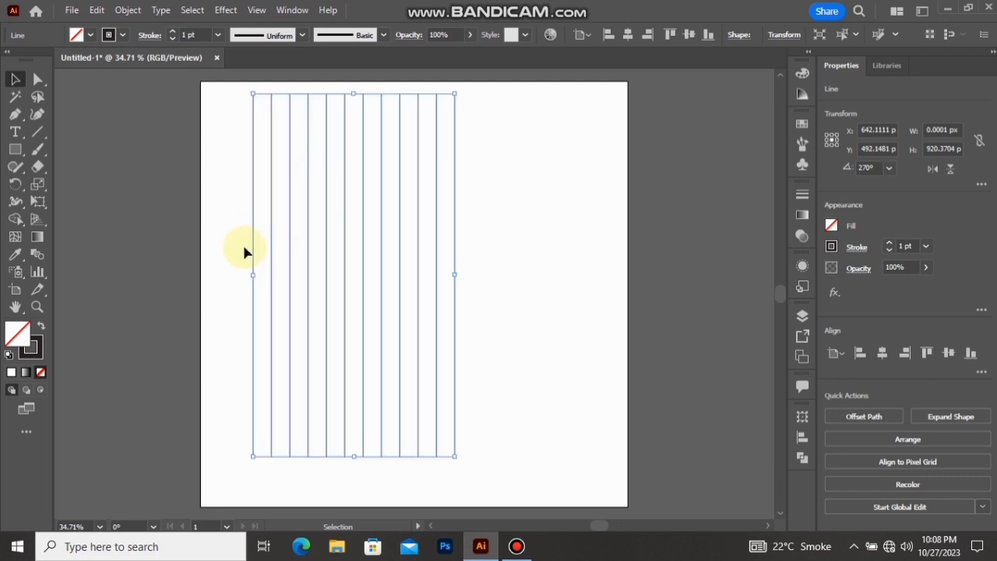
right_click(333, 169)
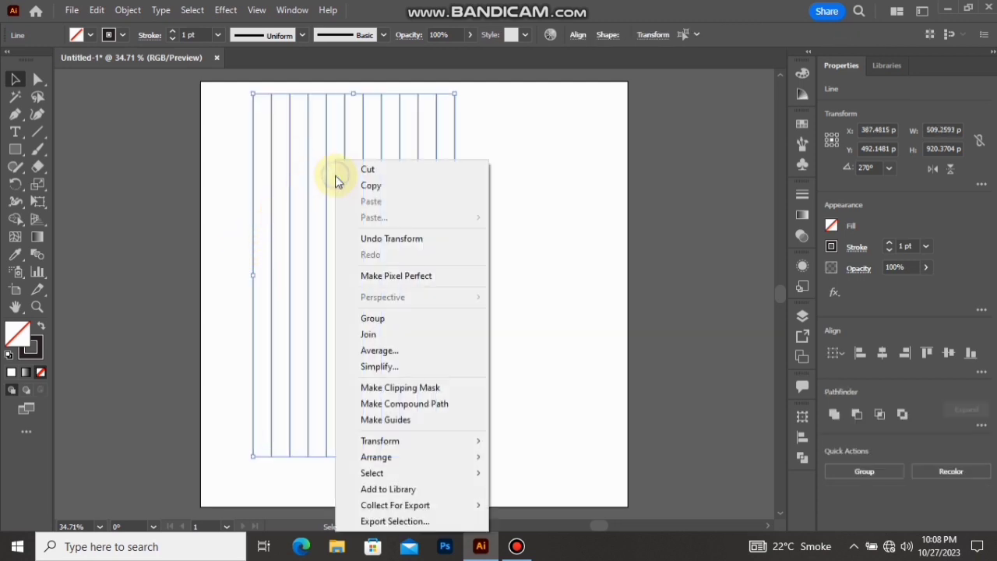
left_click(374, 317)
left_click(882, 352)
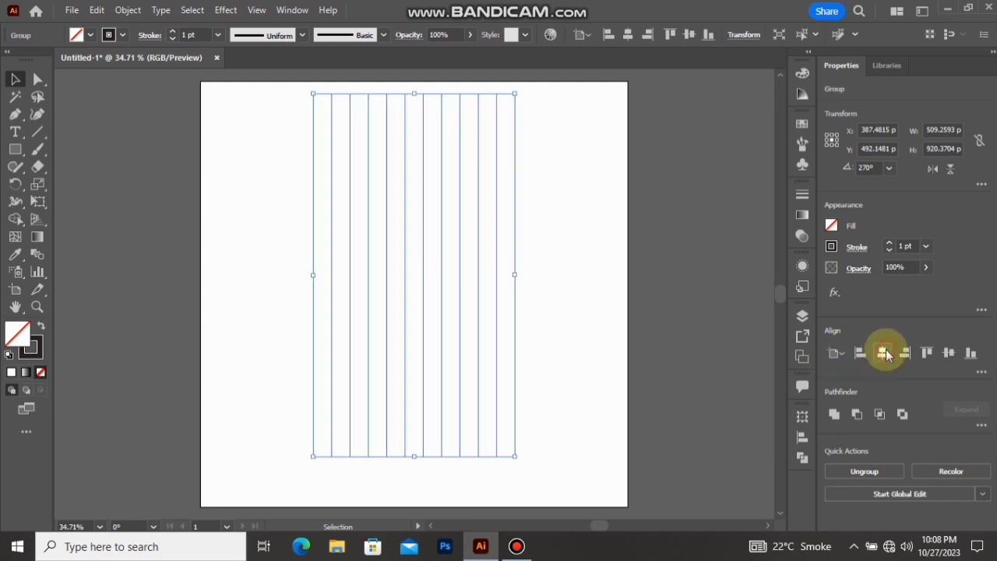
left_click(948, 351)
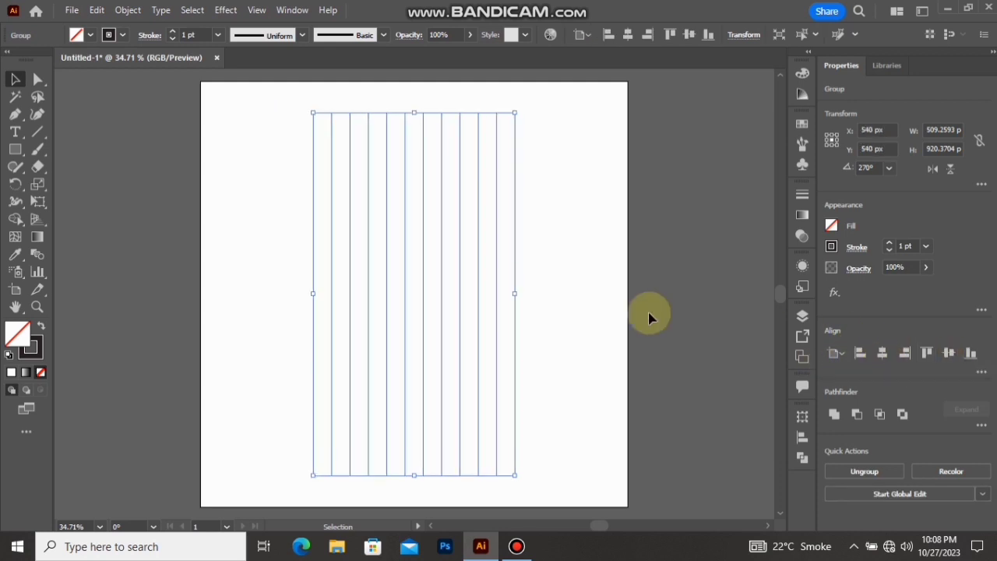
Create a copy of the line group rotated by 90° to form a grid, and deselect it
right_click(430, 253)
mouse_move(544, 443)
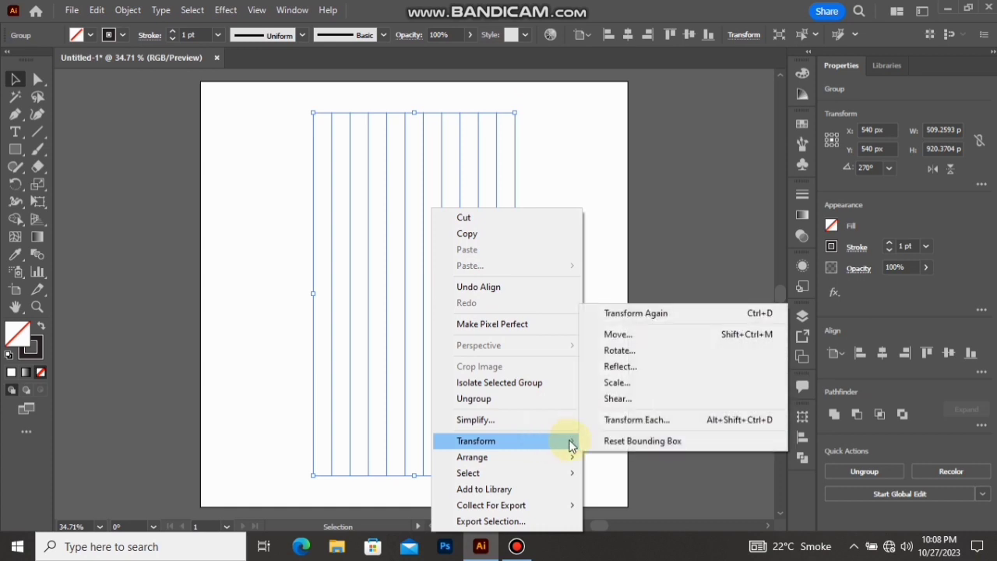
left_click(643, 352)
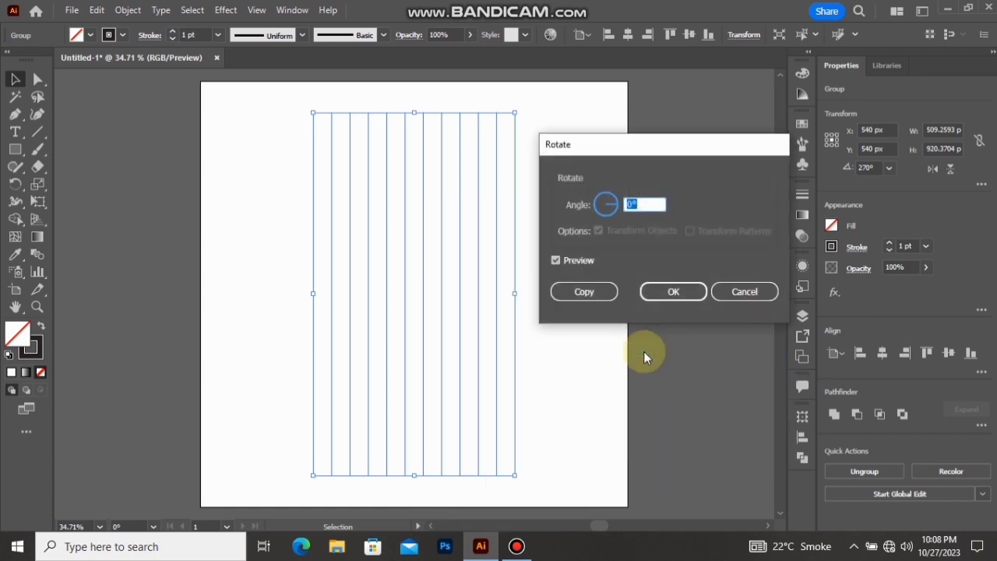
type("90")
left_click(584, 290)
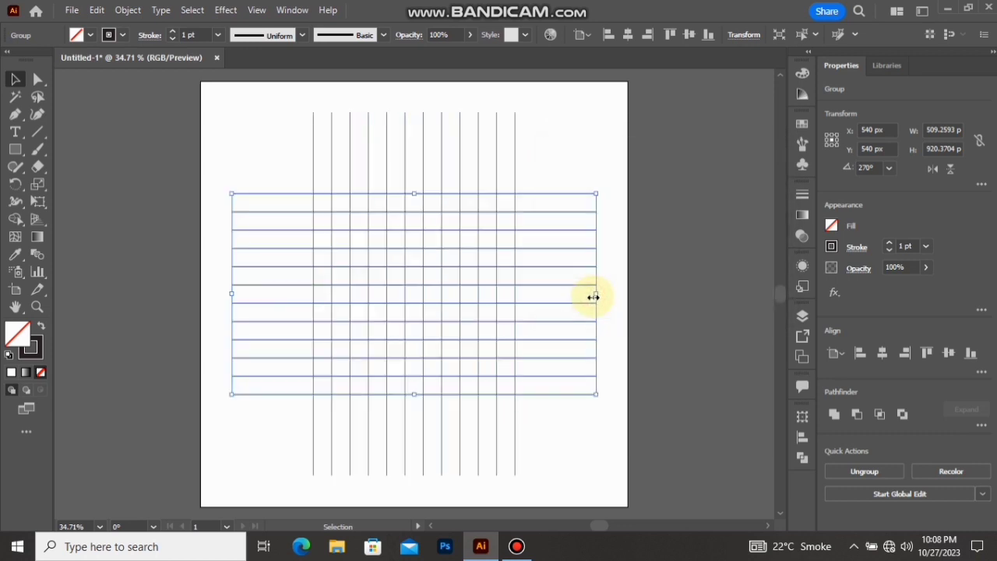
left_click(546, 171)
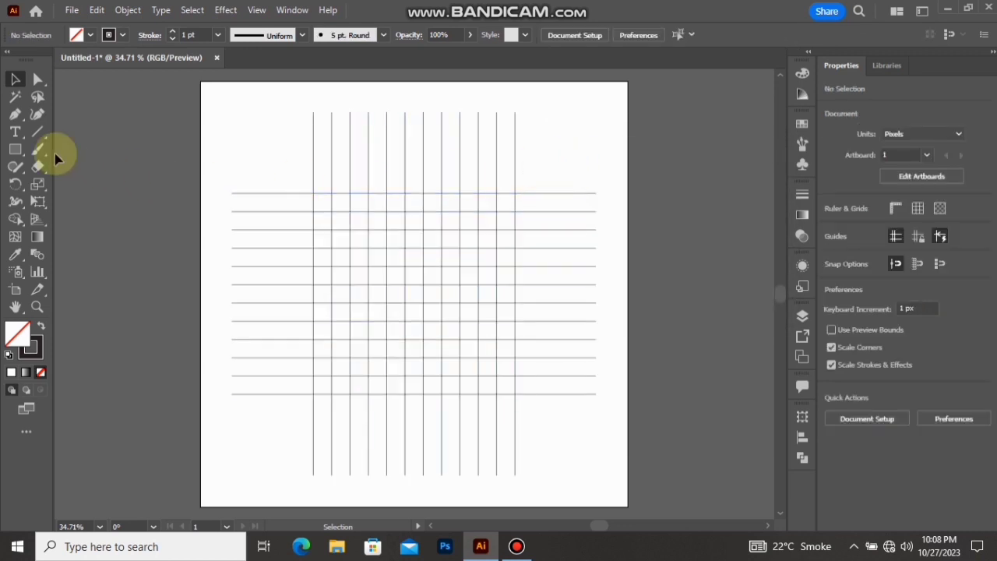
Draw a circle about 509 px in diameter with the Ellipse tool, fitted to the area where the grid lines cross
left_click(15, 149)
left_click(71, 183)
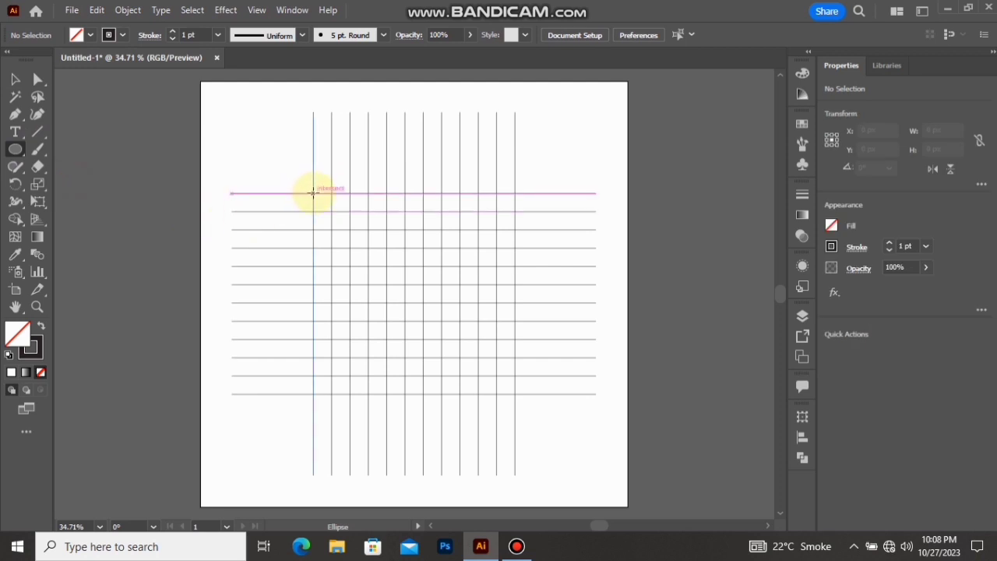
left_click_drag(312, 192, 449, 394)
left_click(15, 78)
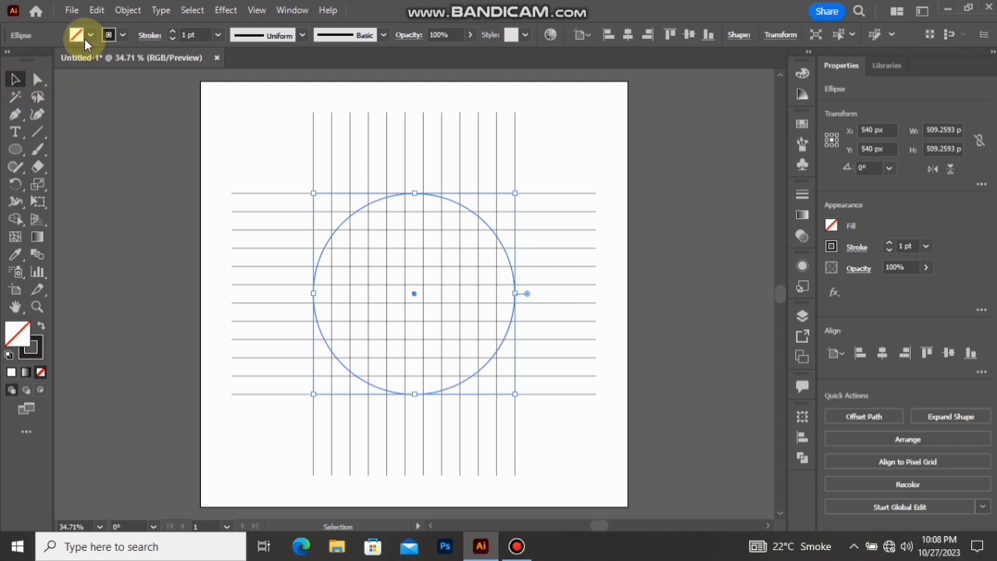
Offset the circle's path by -47 px with miter joins to add a smaller concentric circle
left_click(127, 10)
mouse_move(295, 377)
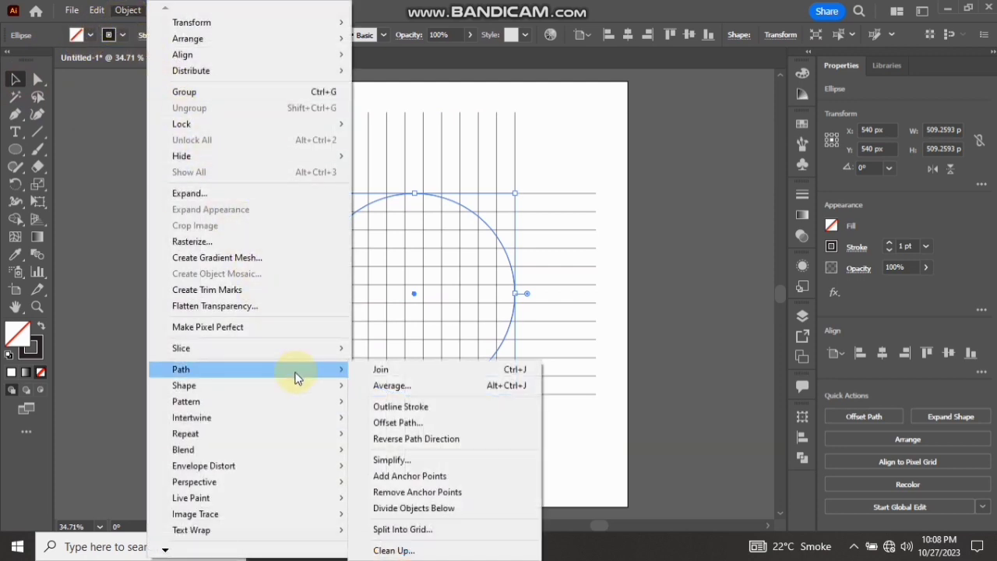
left_click(396, 422)
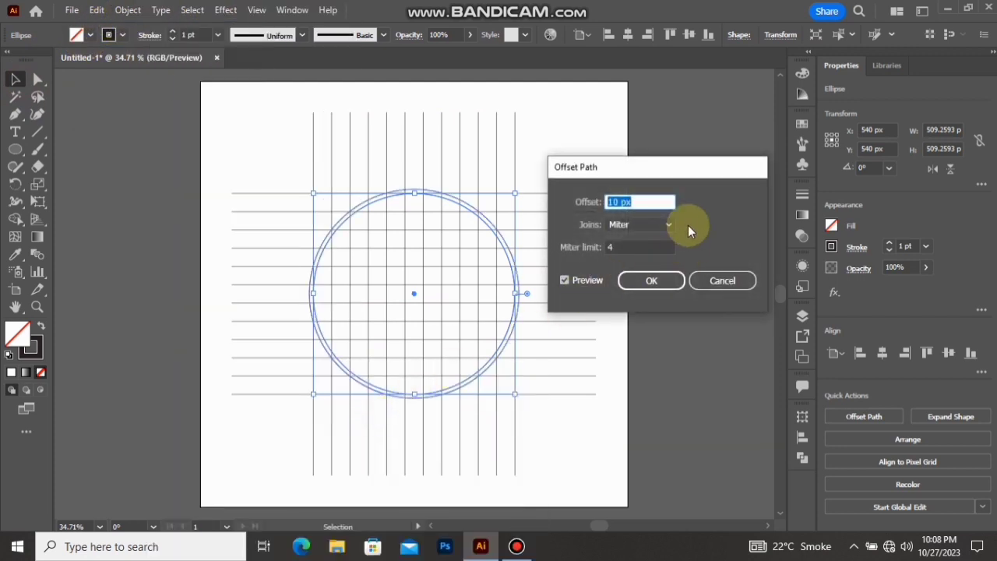
scroll(652, 203, "down", 20)
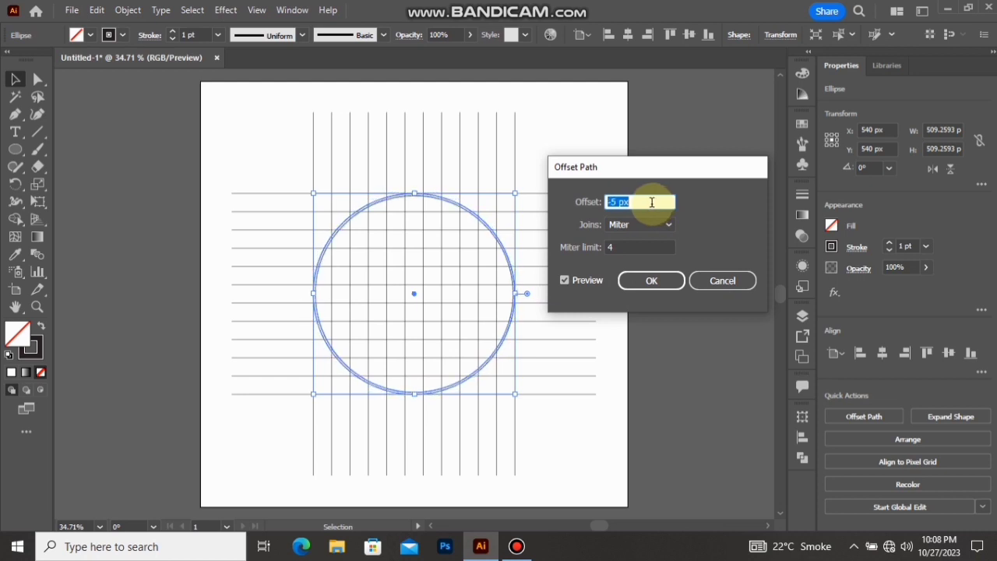
scroll(650, 202, "down", 20)
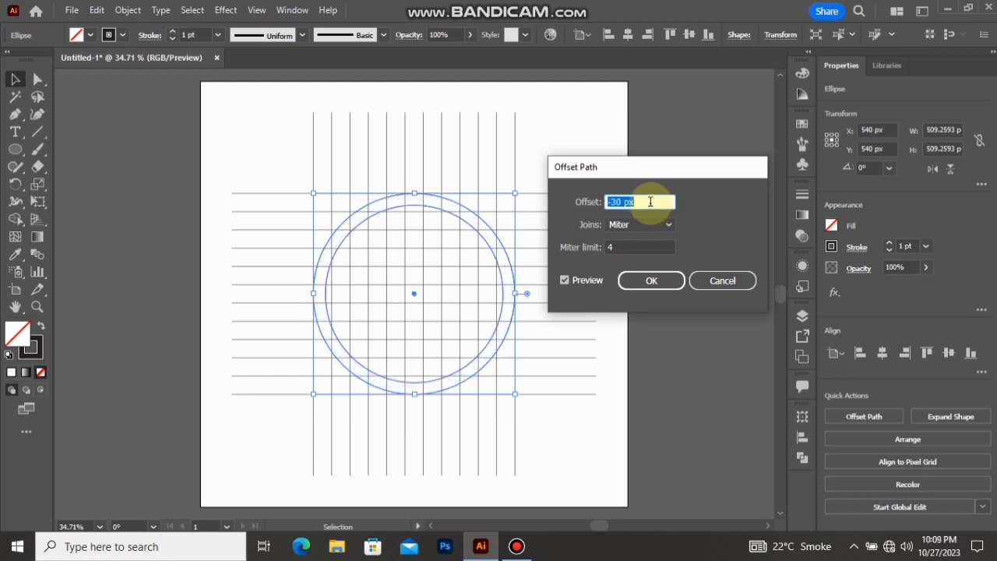
scroll(650, 201, "down", 9)
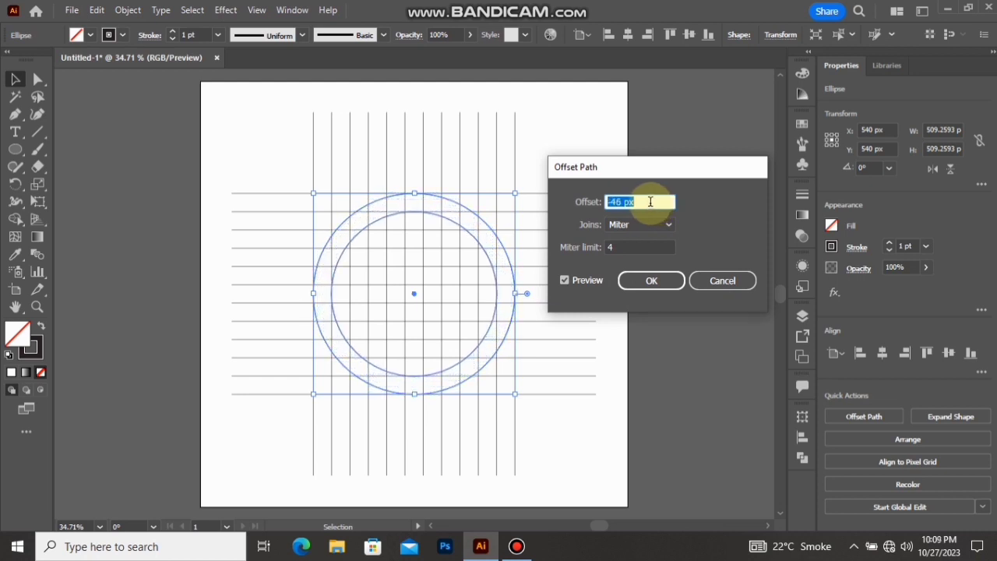
left_click(651, 281)
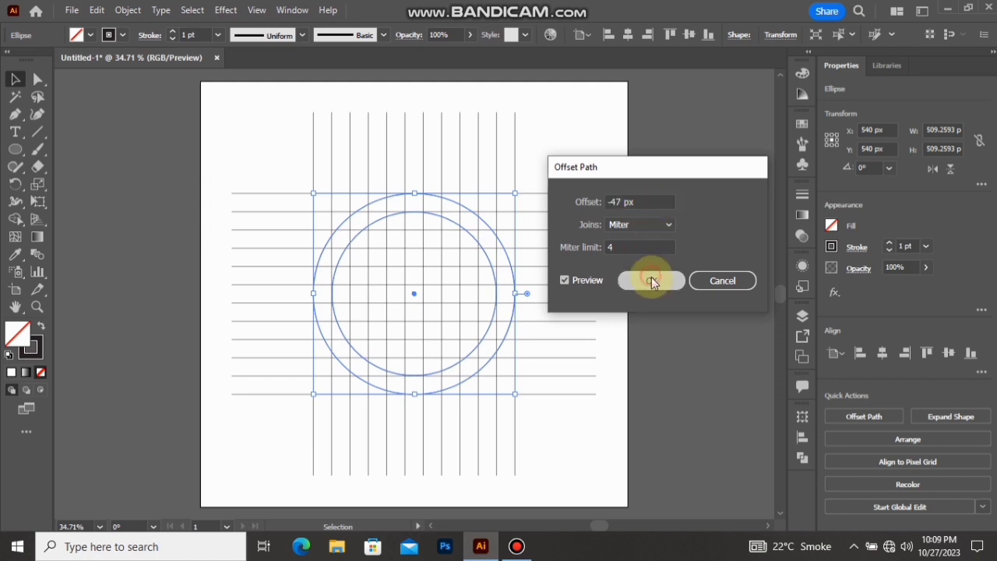
Offset the second circle's path by -46 px to add a third concentric circle inside it
left_click(133, 12)
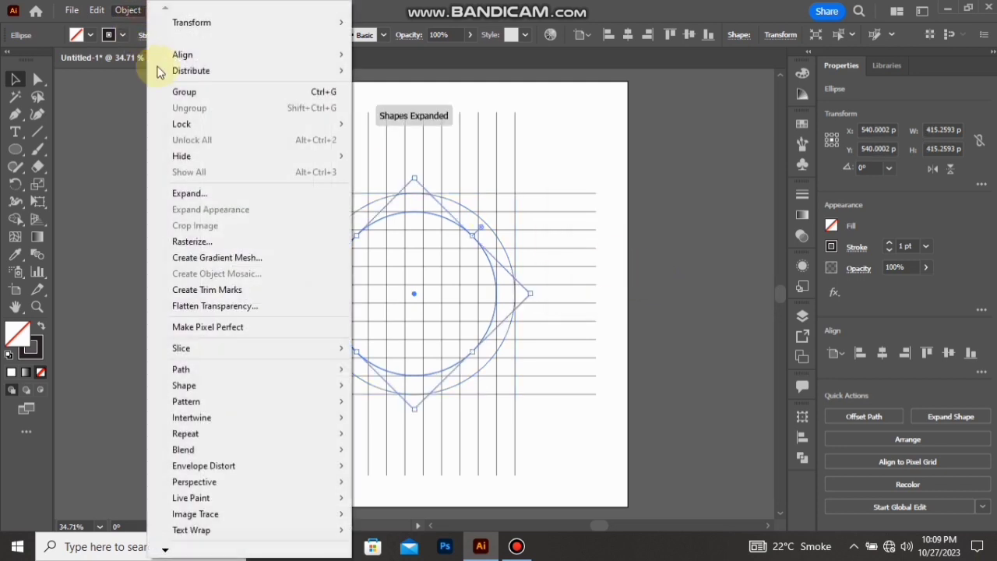
mouse_move(338, 377)
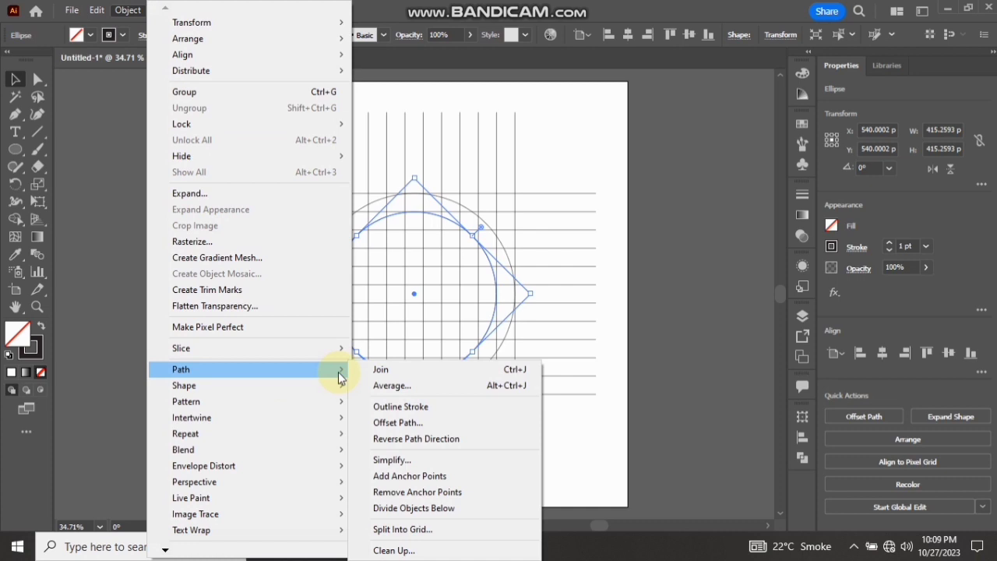
left_click(413, 422)
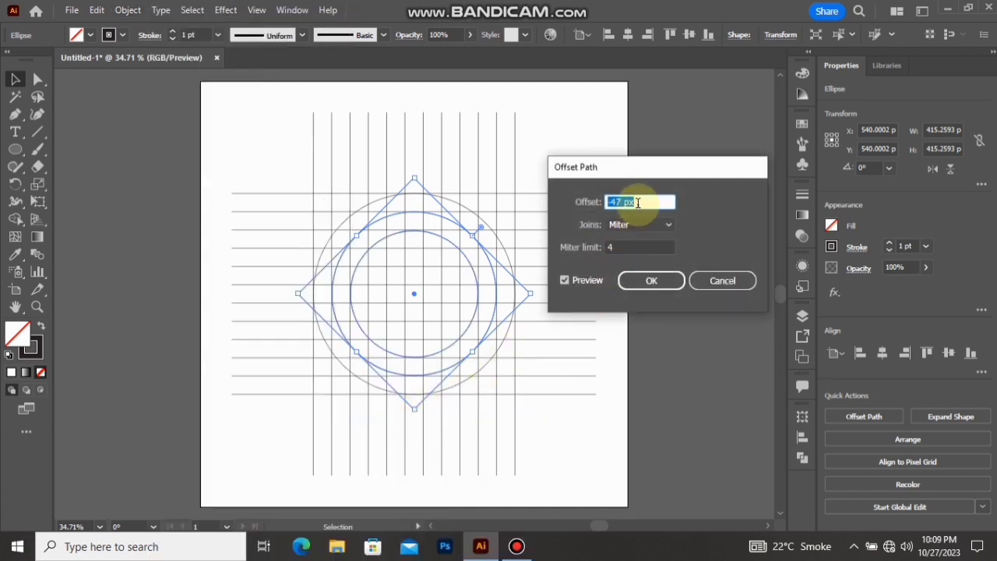
left_click(632, 285)
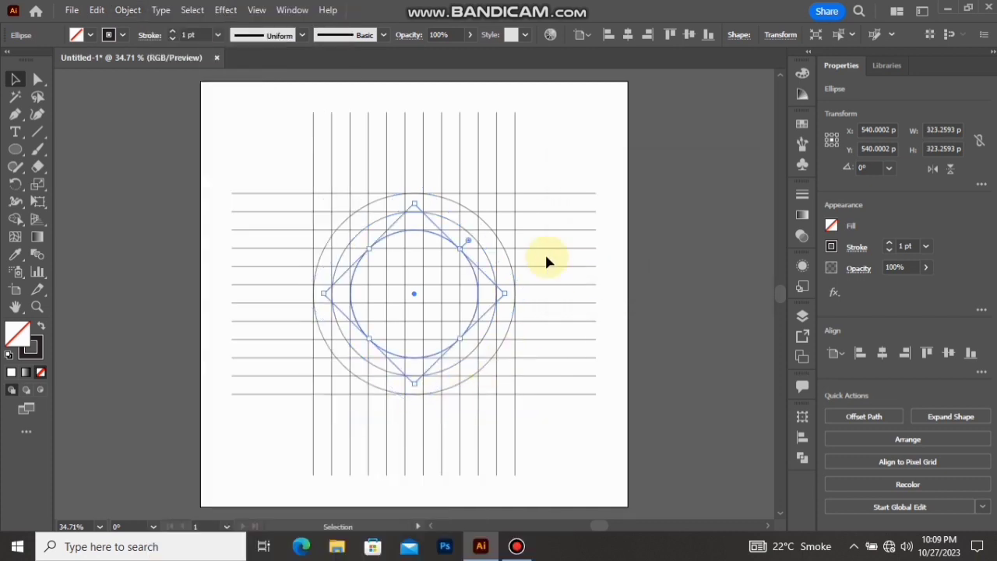
Offset the third circle's path by -45 px to add a fourth concentric circle
left_click(126, 11)
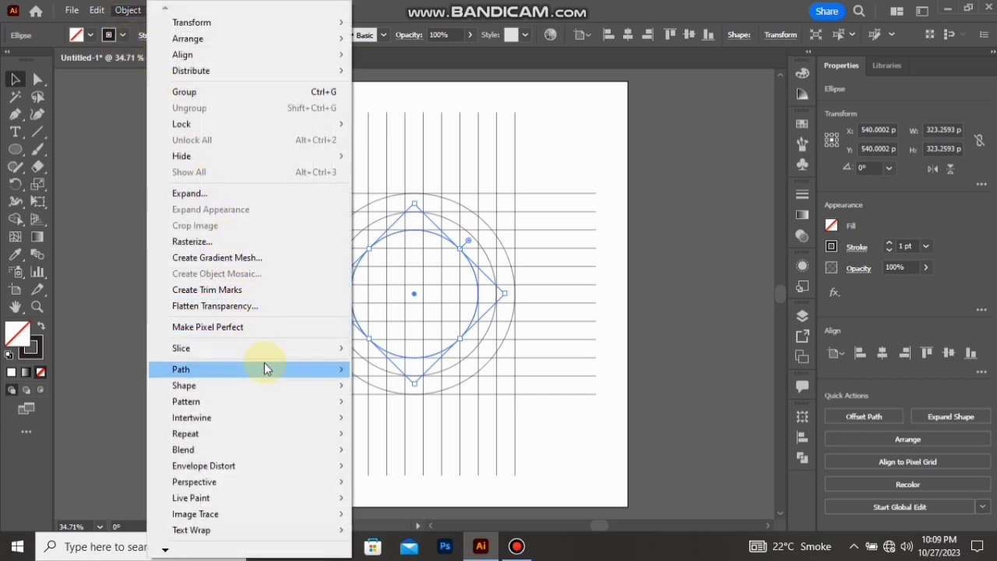
mouse_move(264, 368)
left_click(385, 421)
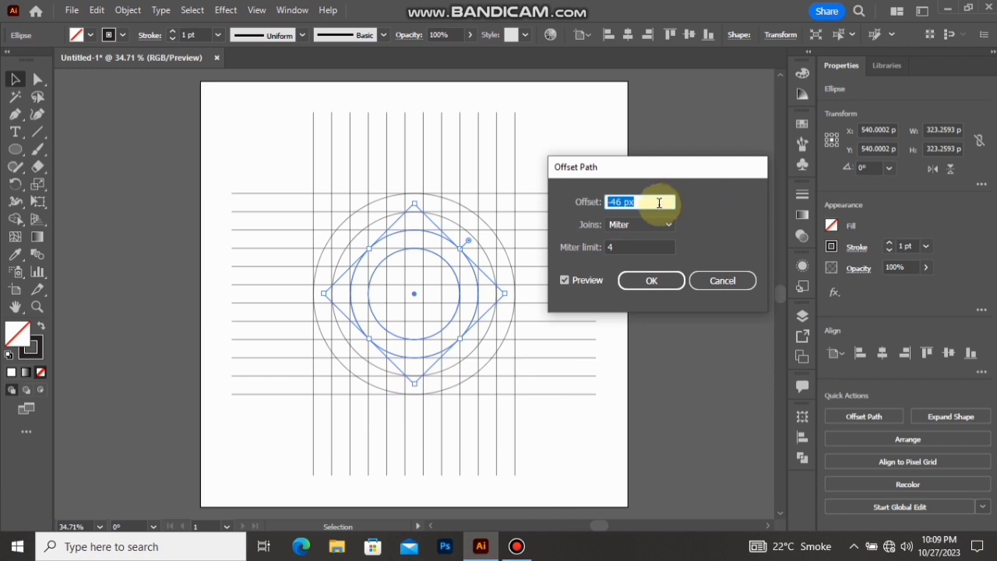
left_click(651, 280)
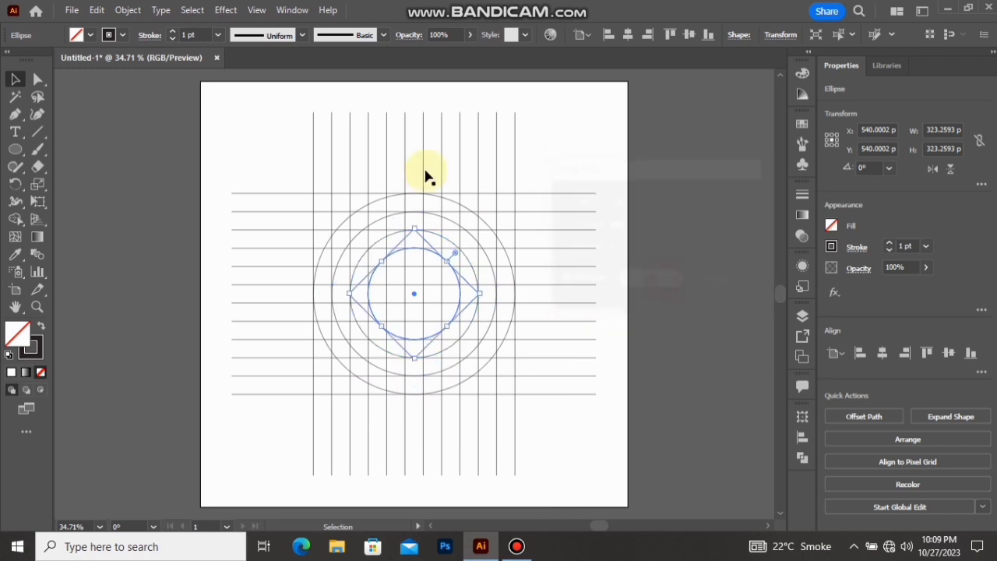
Offset the fourth circle's path by -45 px to add the innermost concentric circle
left_click(128, 10)
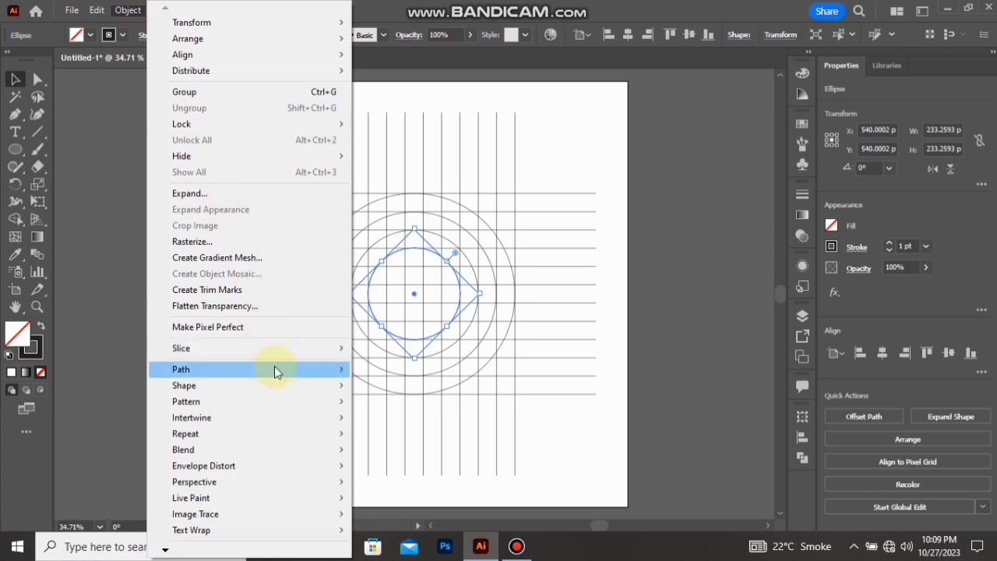
mouse_move(274, 367)
left_click(410, 421)
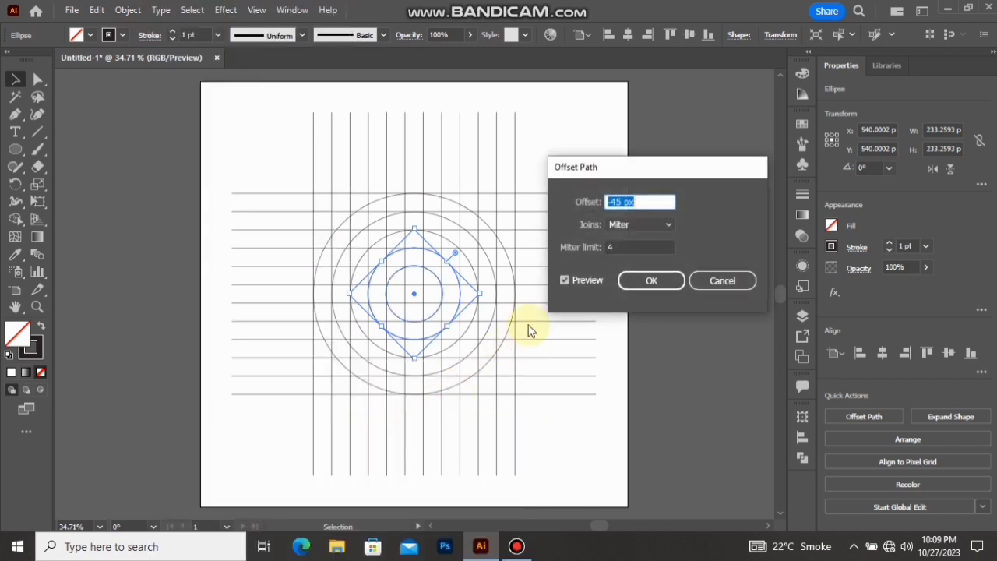
left_click(669, 282)
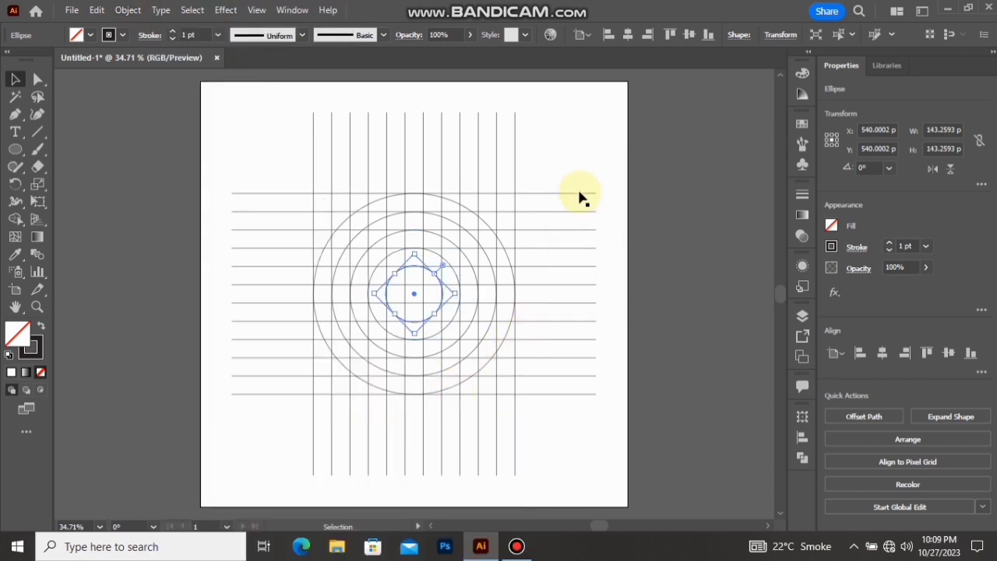
Select all grid lines and circles for the Shape Builder tool, and swap fill and stroke to get a black fill without stroke
left_click(537, 166)
left_click_drag(538, 165, 345, 346)
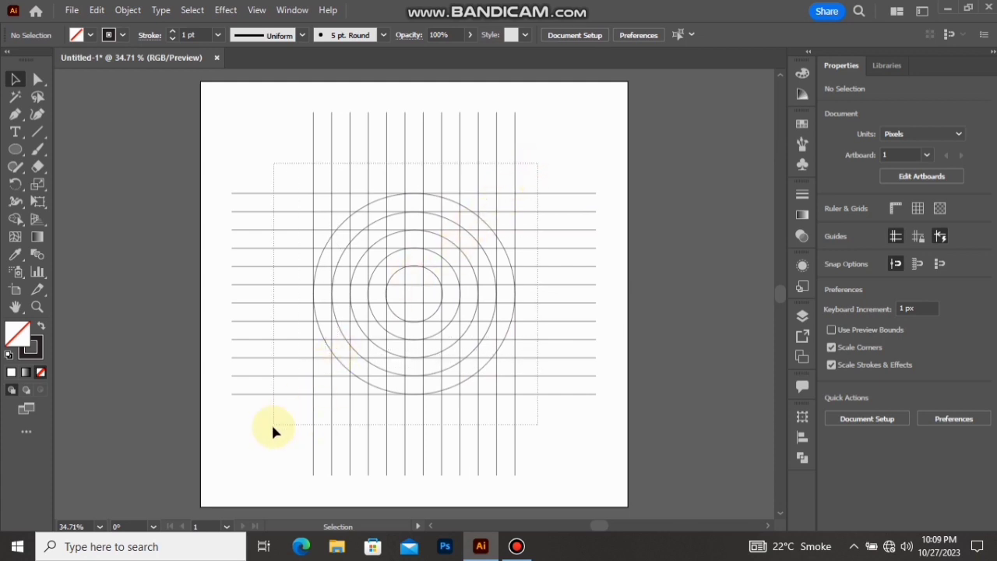
left_click_drag(271, 422, 271, 422)
left_click(16, 218)
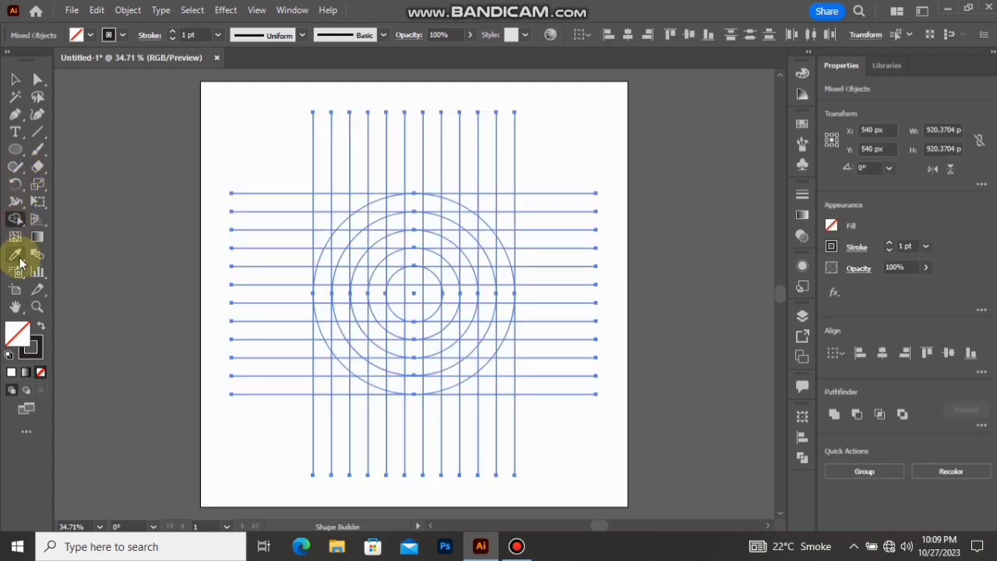
left_click(40, 322)
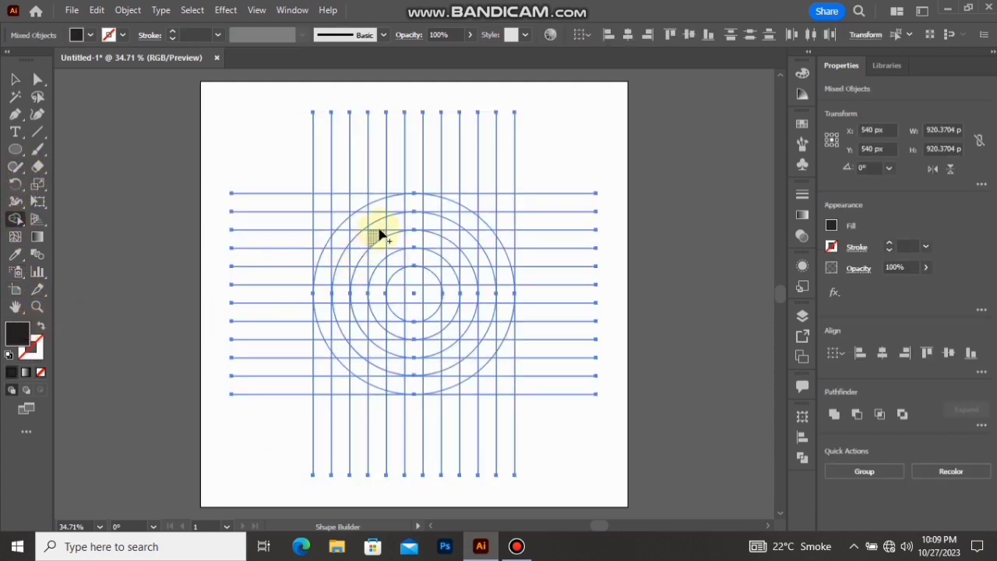
Merge the cells between the two outermost circles into a black ring with the Shape Builder, leaving a gap at its right side
scroll(393, 218, "up", 2)
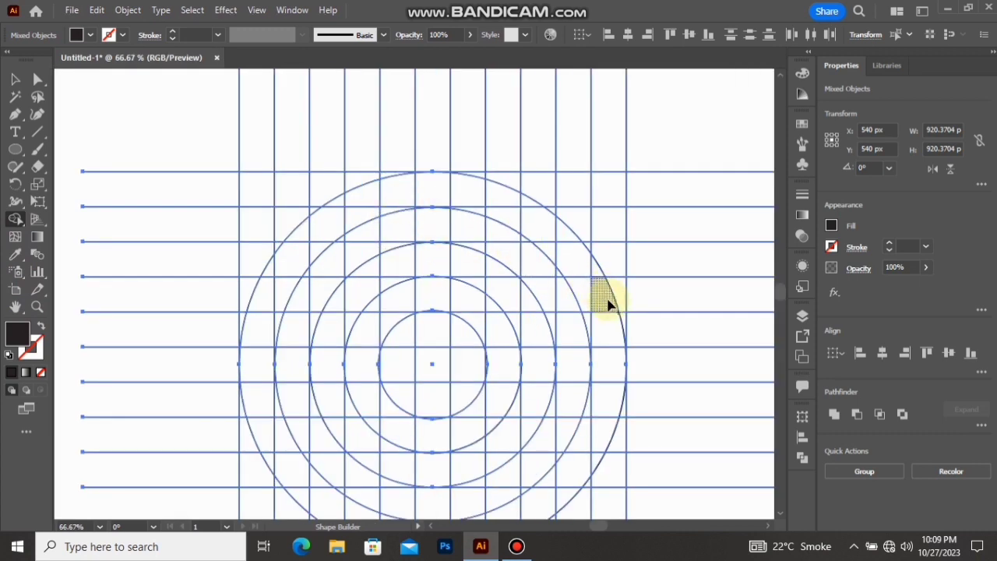
mouse_move(600, 302)
left_mouse_down()
mouse_move(578, 259)
mouse_move(587, 289)
mouse_move(540, 232)
mouse_move(566, 240)
mouse_move(504, 194)
mouse_move(499, 201)
mouse_move(518, 215)
mouse_move(457, 194)
mouse_move(389, 194)
mouse_move(338, 209)
mouse_move(382, 209)
mouse_move(322, 239)
mouse_move(299, 264)
mouse_move(315, 235)
mouse_move(270, 295)
mouse_move(278, 273)
mouse_move(271, 278)
mouse_move(271, 307)
mouse_move(258, 323)
mouse_move(276, 311)
mouse_move(262, 366)
left_mouse_up()
scroll(262, 322, "down", 3)
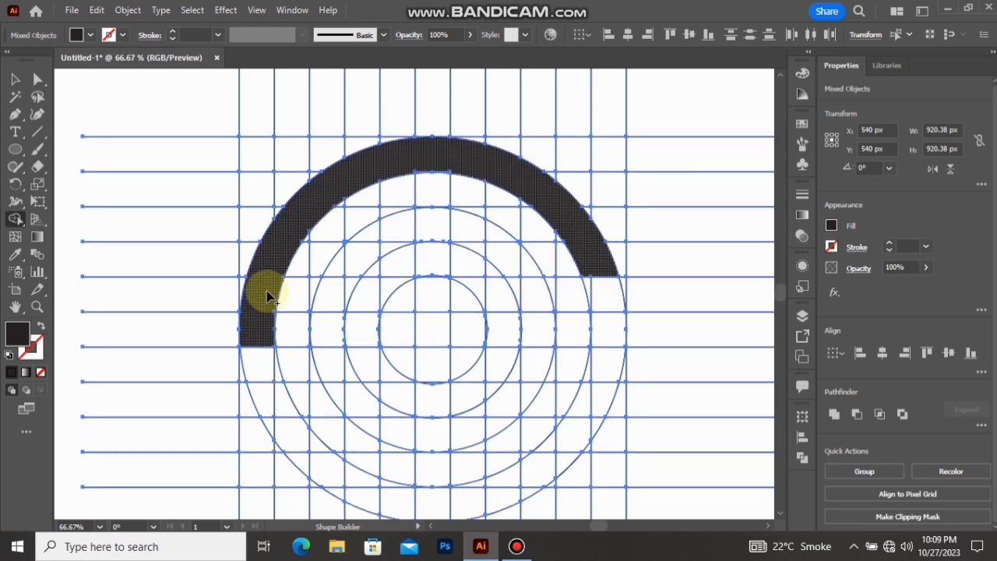
mouse_move(265, 314)
left_mouse_down()
mouse_move(296, 402)
mouse_move(324, 442)
left_mouse_up()
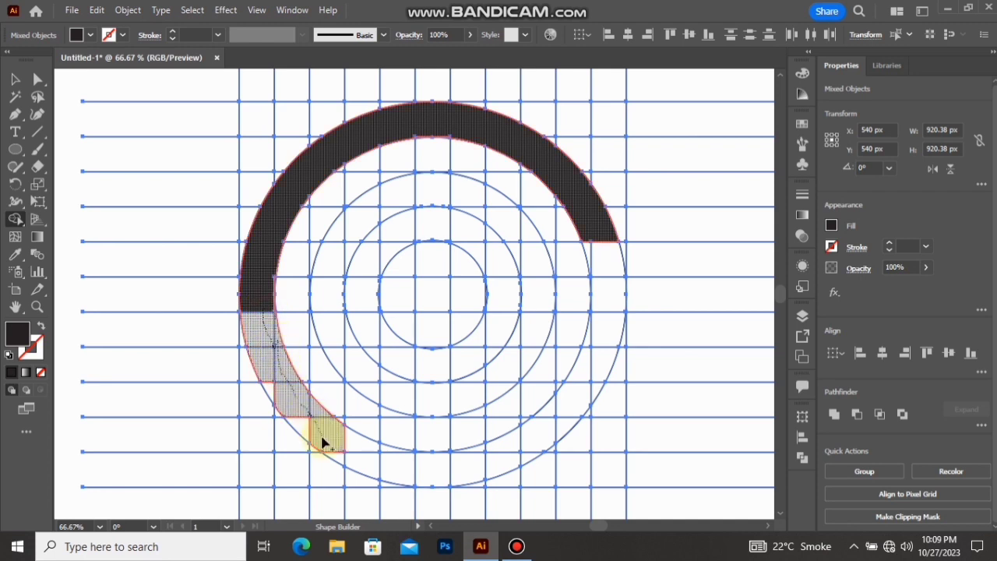
left_click_drag(268, 387, 350, 459)
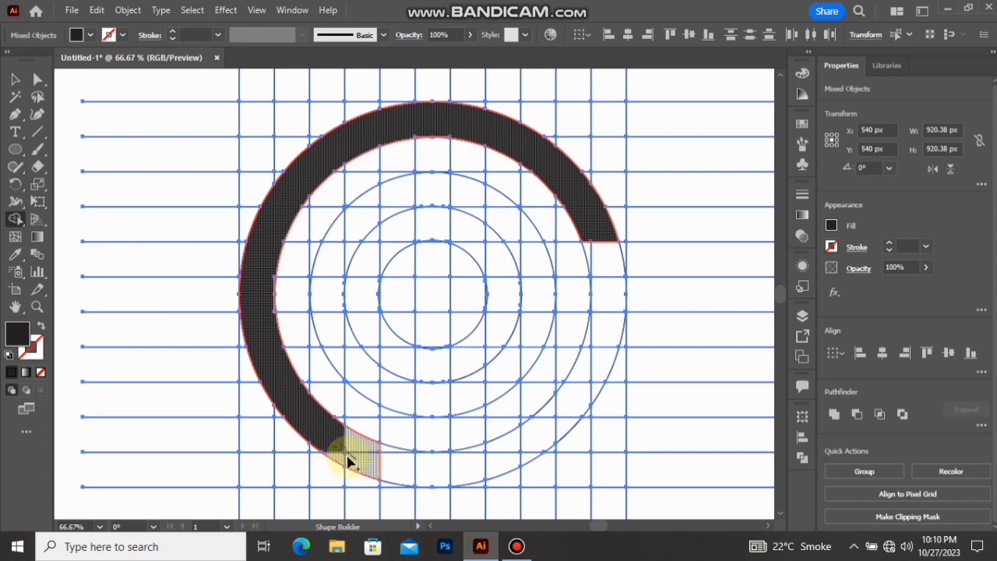
mouse_move(375, 465)
left_mouse_down()
mouse_move(384, 456)
mouse_move(456, 468)
mouse_move(531, 455)
mouse_move(593, 382)
mouse_move(585, 348)
left_mouse_up()
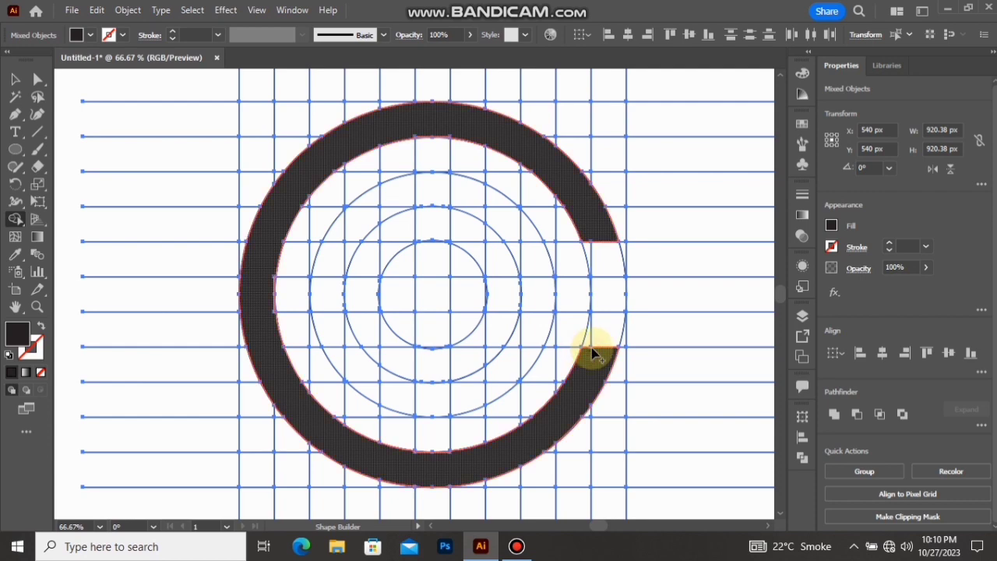
left_click(591, 345)
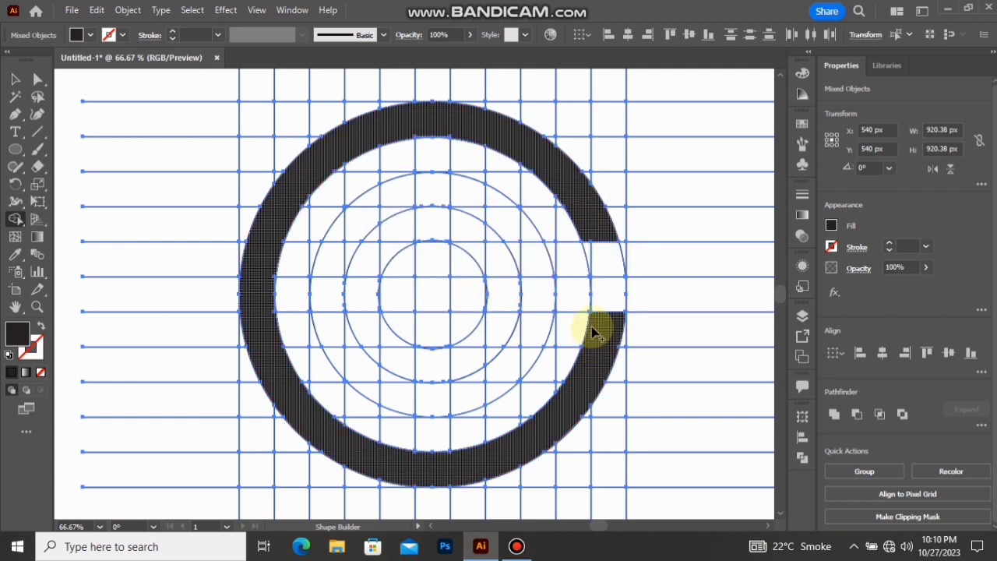
left_click(603, 320)
Merge a horizontal bar from the ring's lower end inward to the innermost circle, and extend the ring's upper end down one grid row
left_click_drag(602, 325, 400, 330)
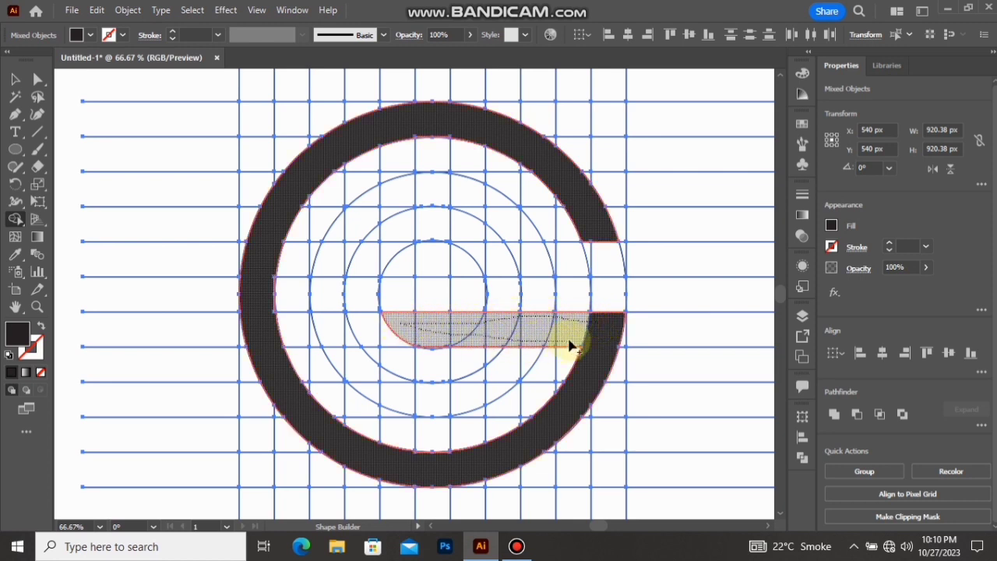
mouse_move(570, 343)
left_mouse_down()
mouse_move(596, 338)
mouse_move(588, 336)
left_mouse_up()
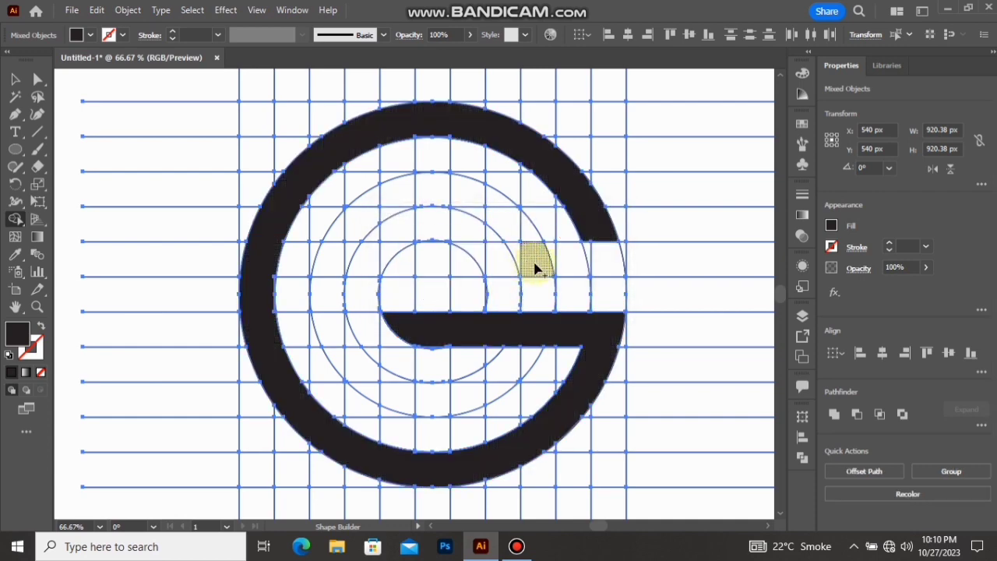
left_click_drag(583, 223, 597, 262)
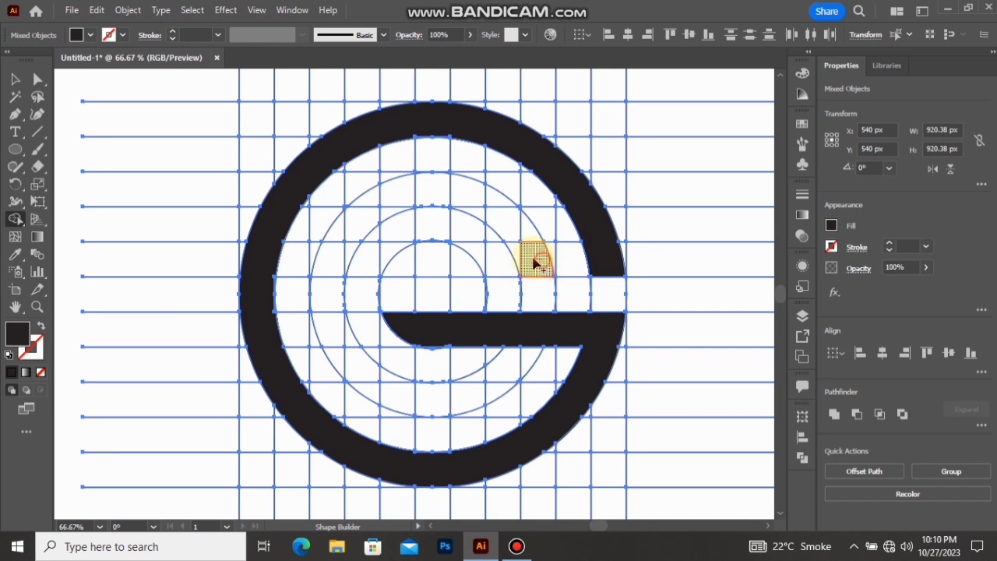
Merge the cells between the third and fourth circles into an open inner ring, and add a crossbar above the central gap to form an e
mouse_move(534, 264)
left_mouse_down()
mouse_move(505, 229)
mouse_move(530, 243)
mouse_move(500, 208)
mouse_move(479, 198)
mouse_move(486, 214)
mouse_move(471, 209)
mouse_move(437, 184)
mouse_move(360, 219)
left_mouse_up()
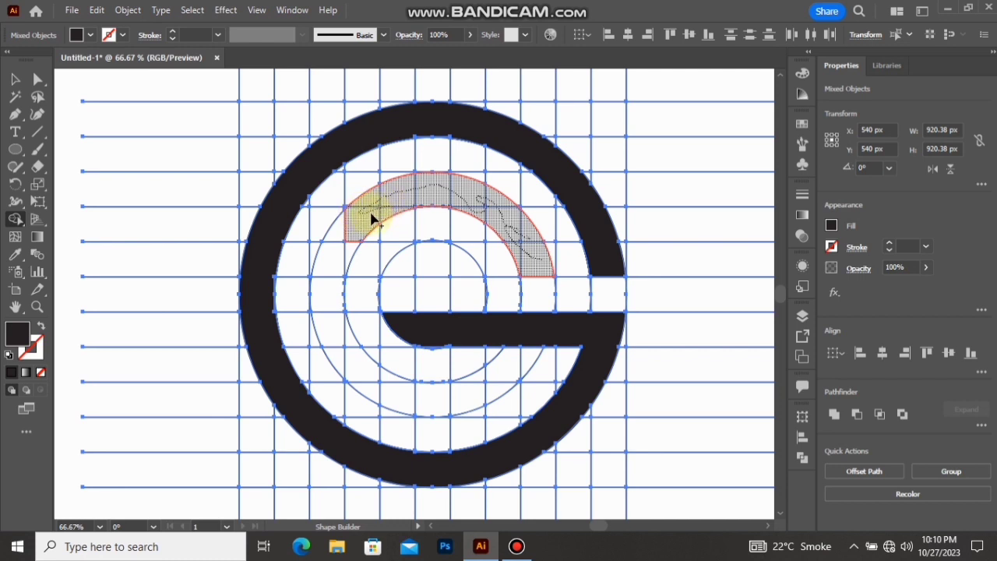
mouse_move(348, 254)
left_mouse_down()
mouse_move(347, 226)
mouse_move(330, 319)
mouse_move(342, 350)
mouse_move(387, 389)
left_mouse_up()
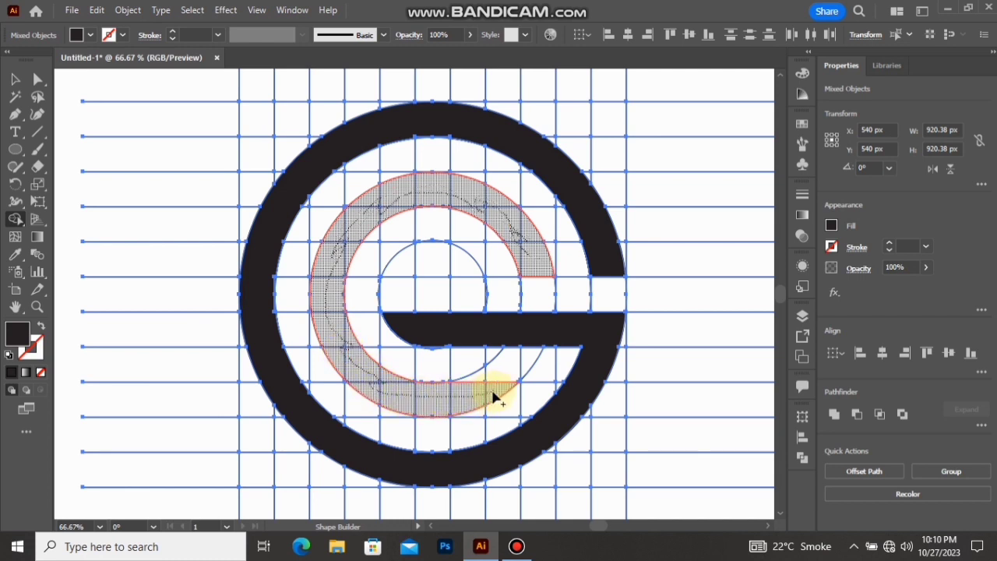
left_click_drag(493, 397, 502, 391)
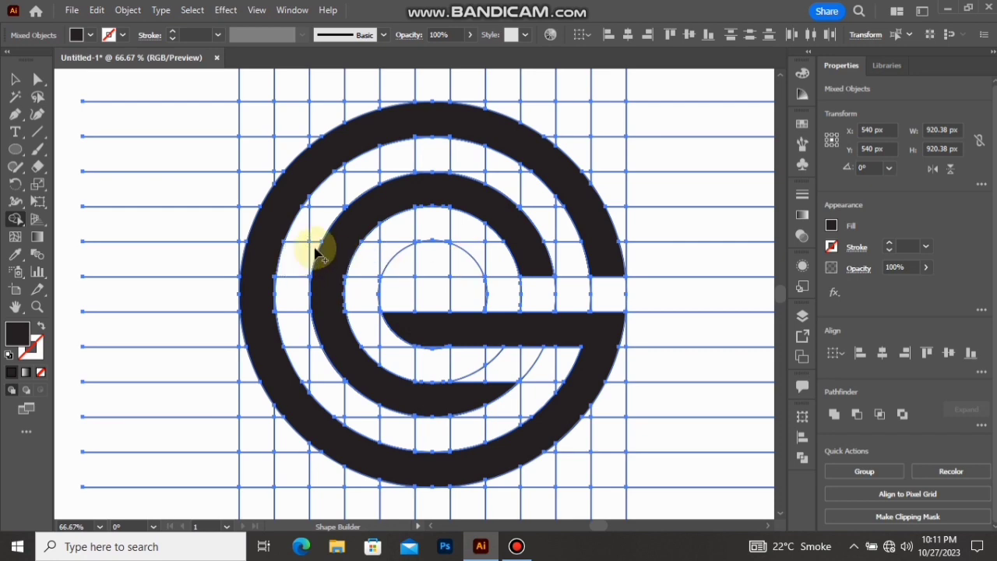
left_click_drag(340, 247, 467, 262)
Clean up the sliver cells along the crossbar's upper edge and the inner top edges of both rings with the Shape Builder
scroll(429, 250, "up", 3)
scroll(411, 253, "up", 6)
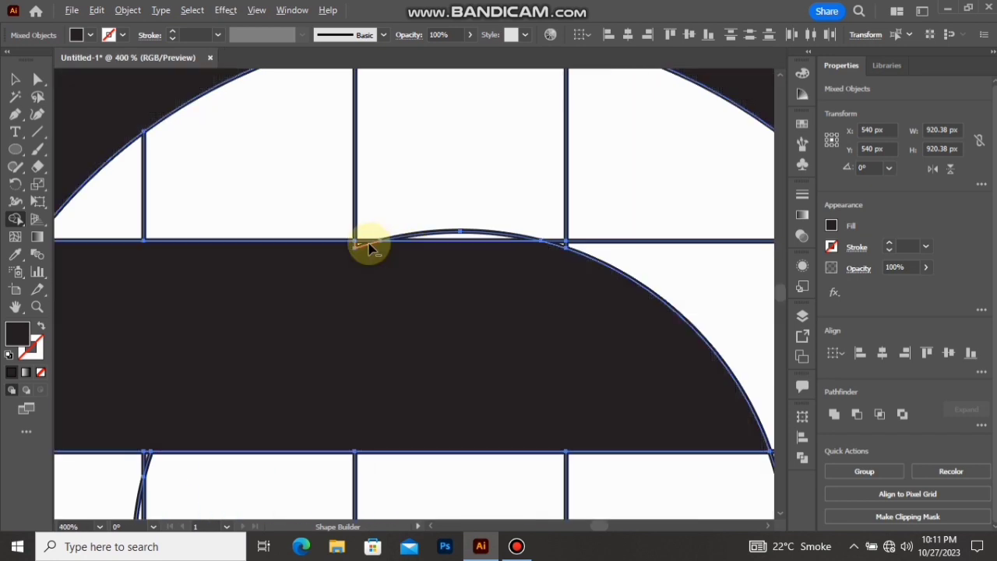
scroll(337, 312, "down", 6)
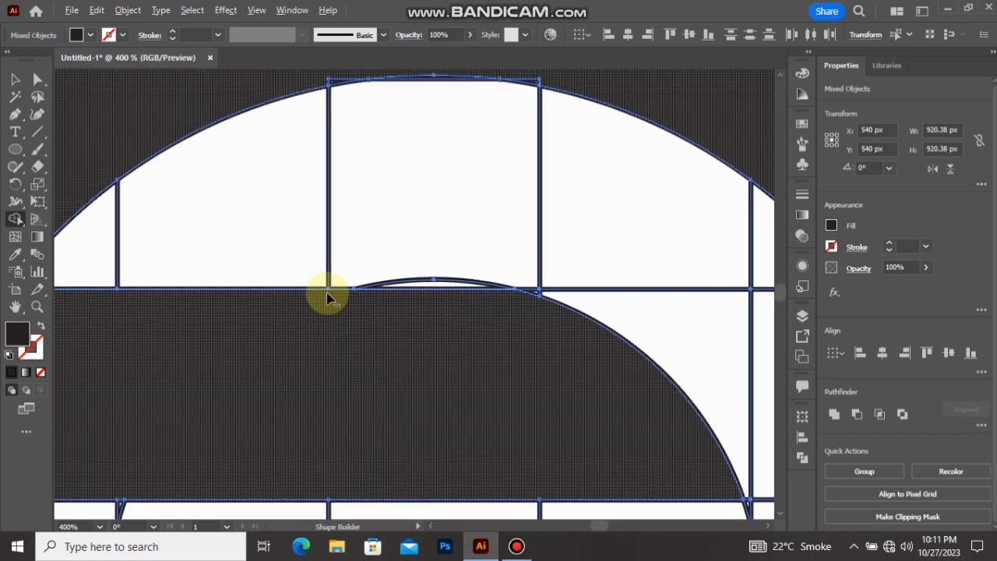
scroll(285, 243, "up", 3)
scroll(285, 243, "up", 2)
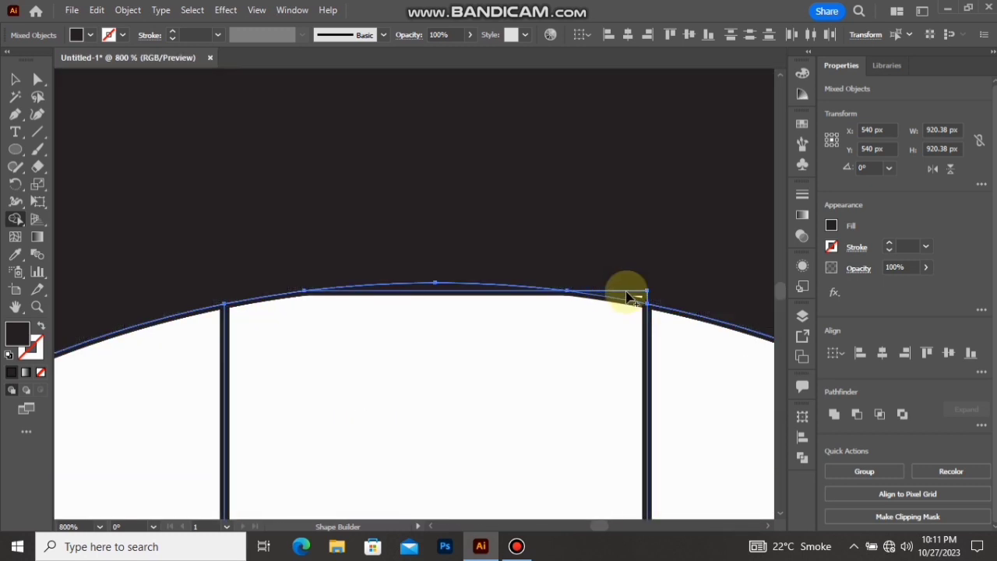
scroll(520, 247, "down", 4)
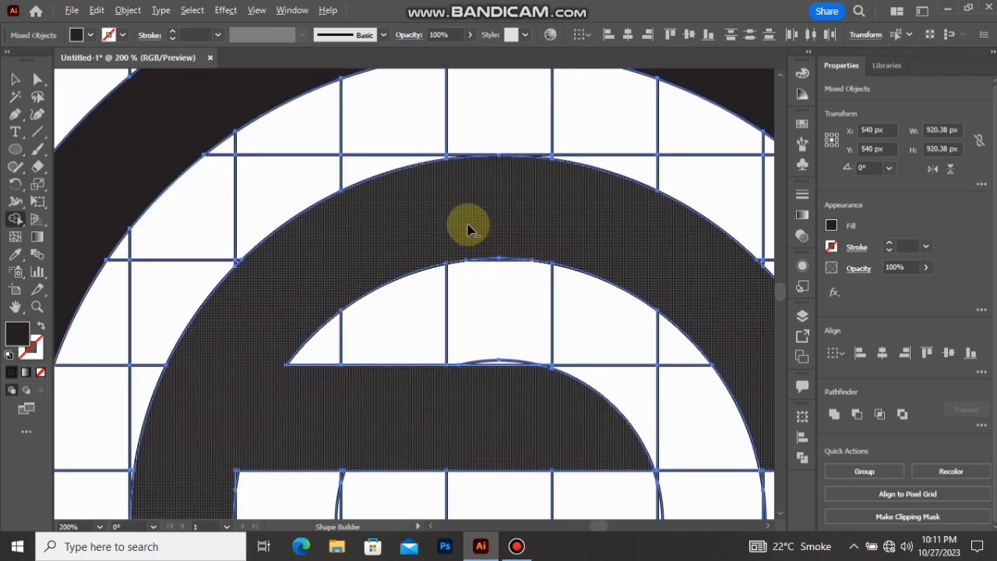
scroll(468, 222, "down", 2)
scroll(469, 141, "up", 2)
scroll(459, 139, "up", 2)
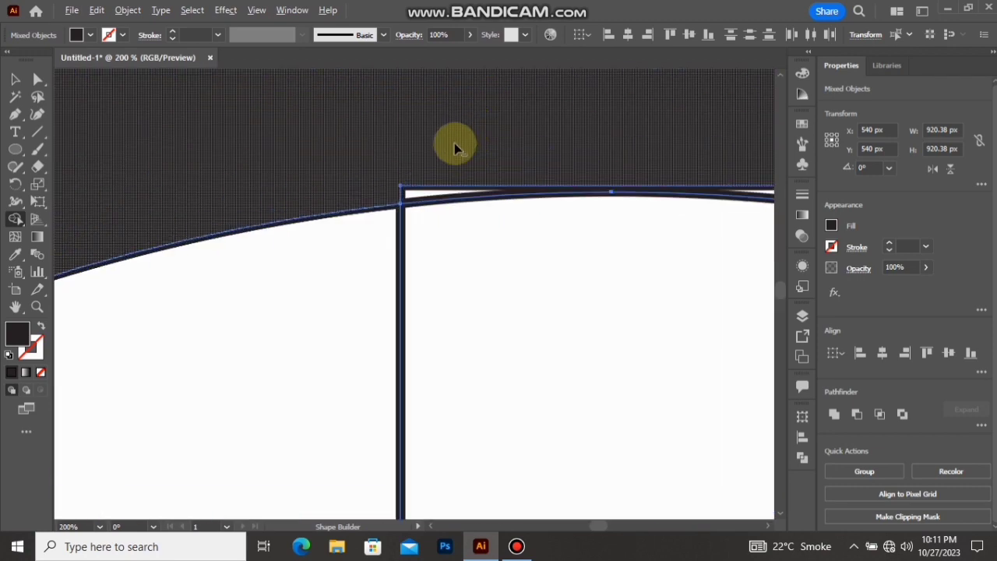
scroll(393, 170, "down", 8)
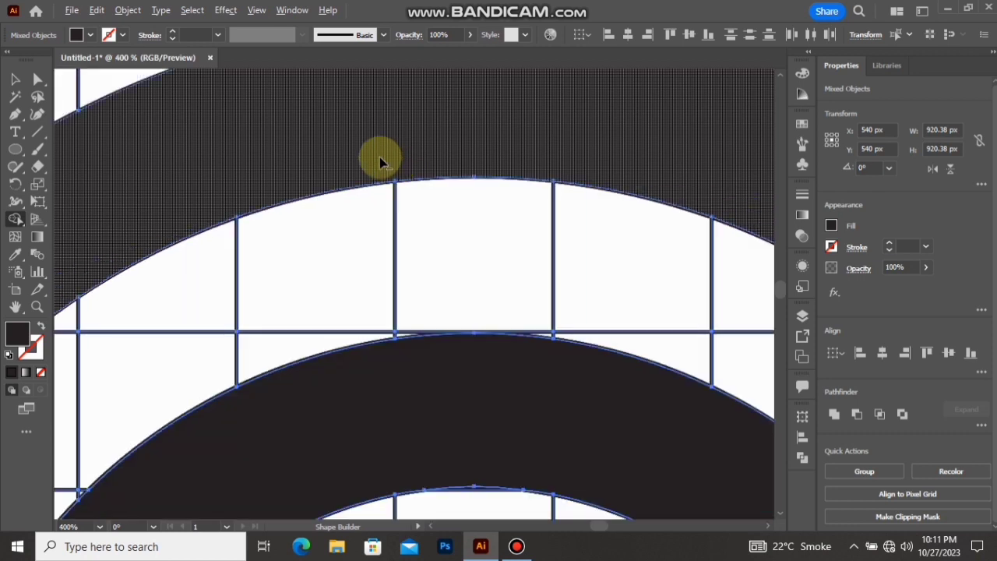
Clean up the sliver cells along the inner left edges of the outer and inner rings
scroll(310, 293, "up", 7)
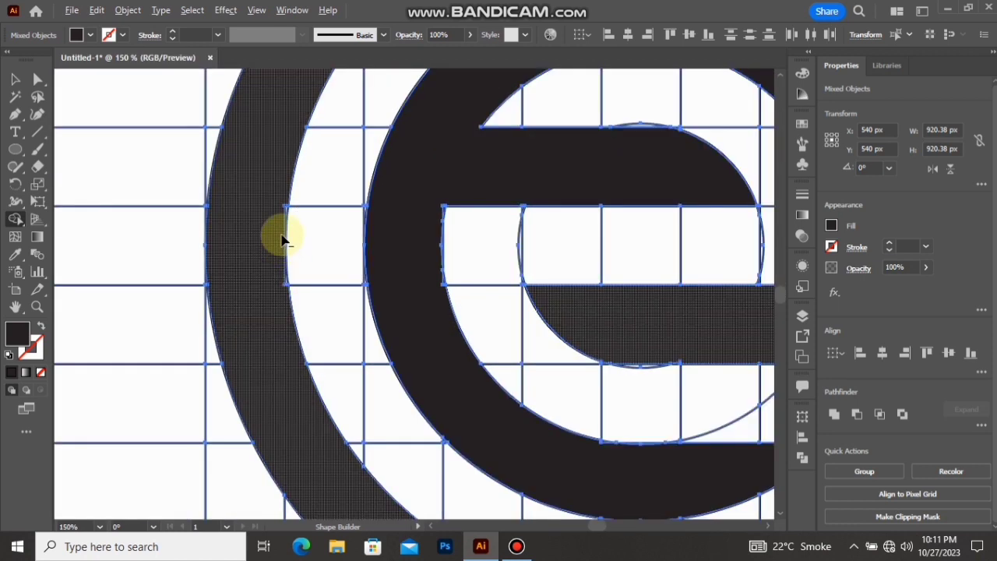
scroll(232, 224, "down", 3)
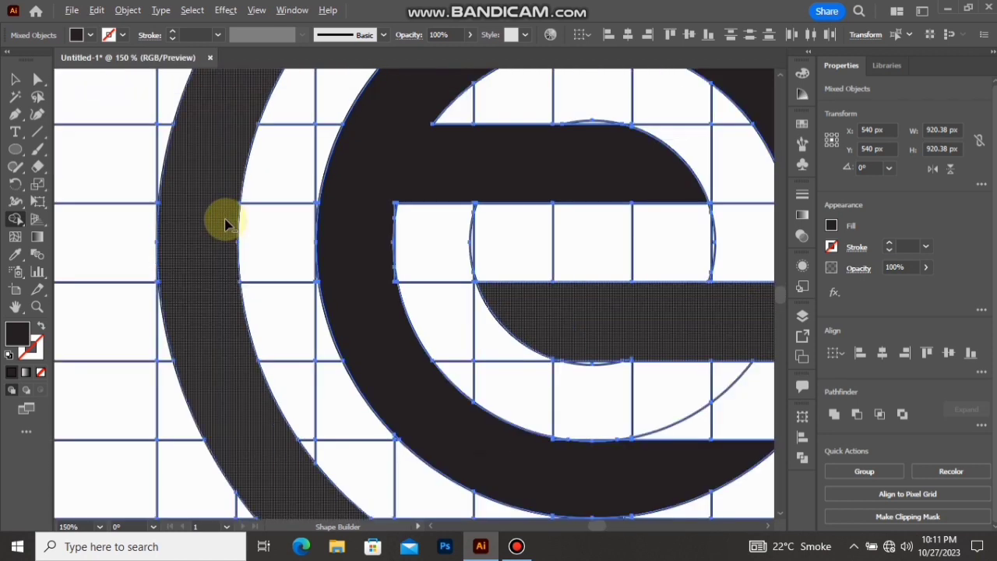
scroll(382, 256, "up", 3)
scroll(420, 311, "down", 4)
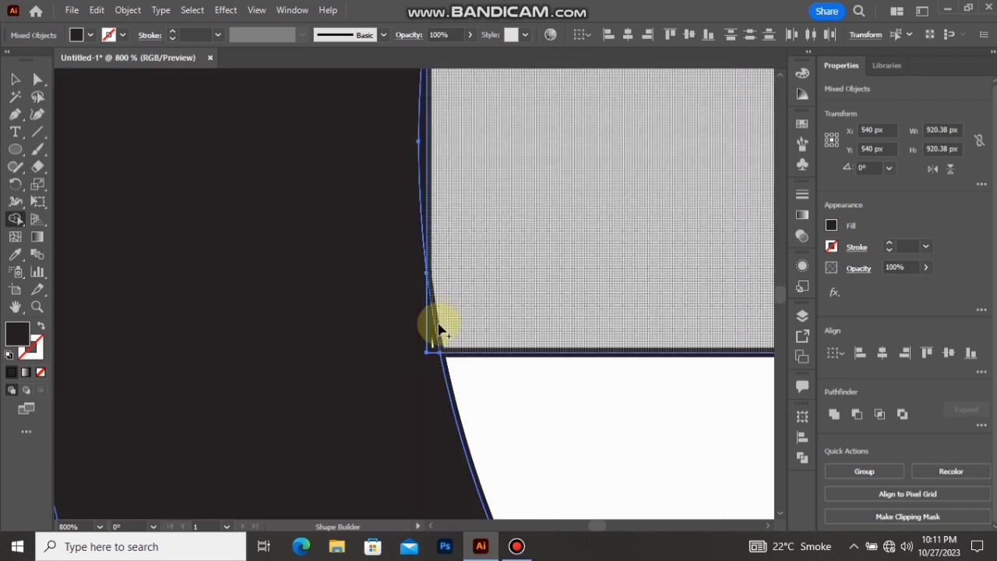
scroll(425, 213, "up", 5)
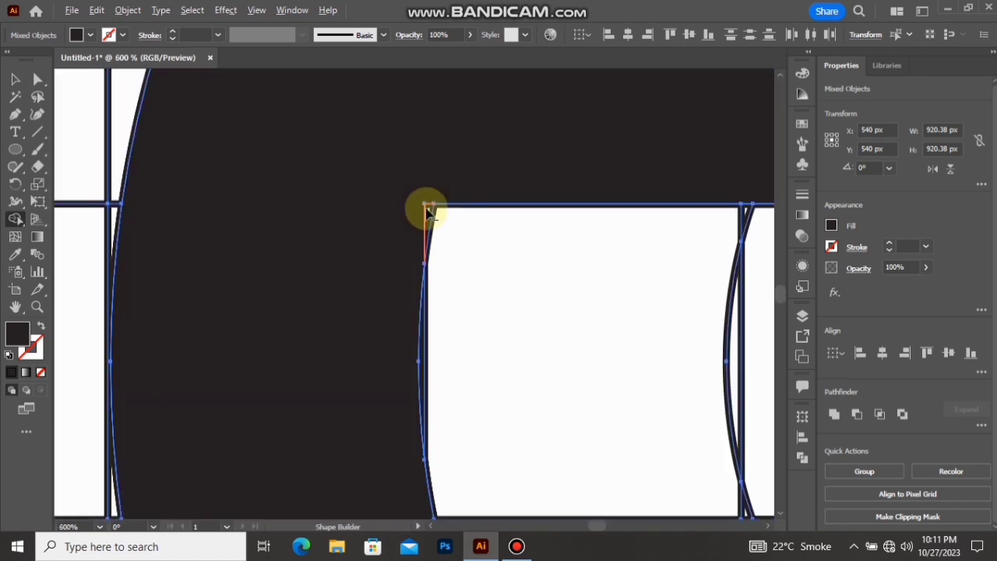
scroll(374, 231, "down", 4)
scroll(324, 230, "down", 2)
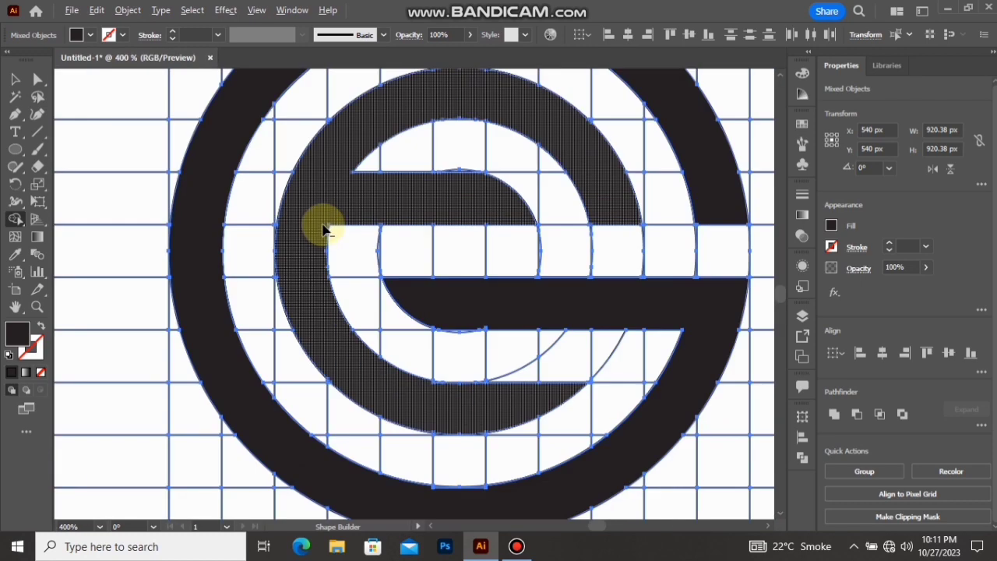
Clean up the sliver cells under the lower bar and along the inner bottom edges of both rings
scroll(462, 342, "up", 4)
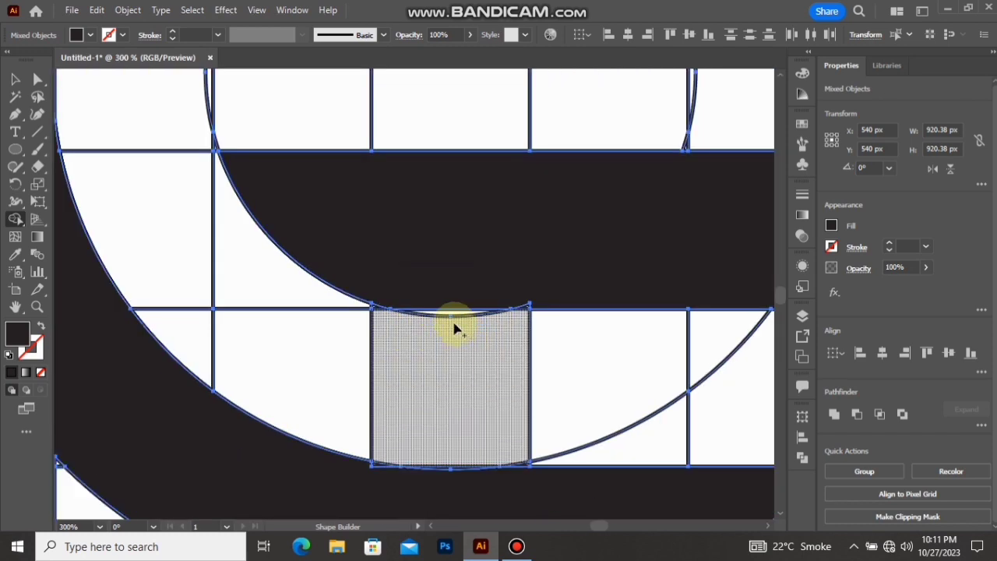
scroll(454, 319, "down", 3)
scroll(422, 387, "up", 6)
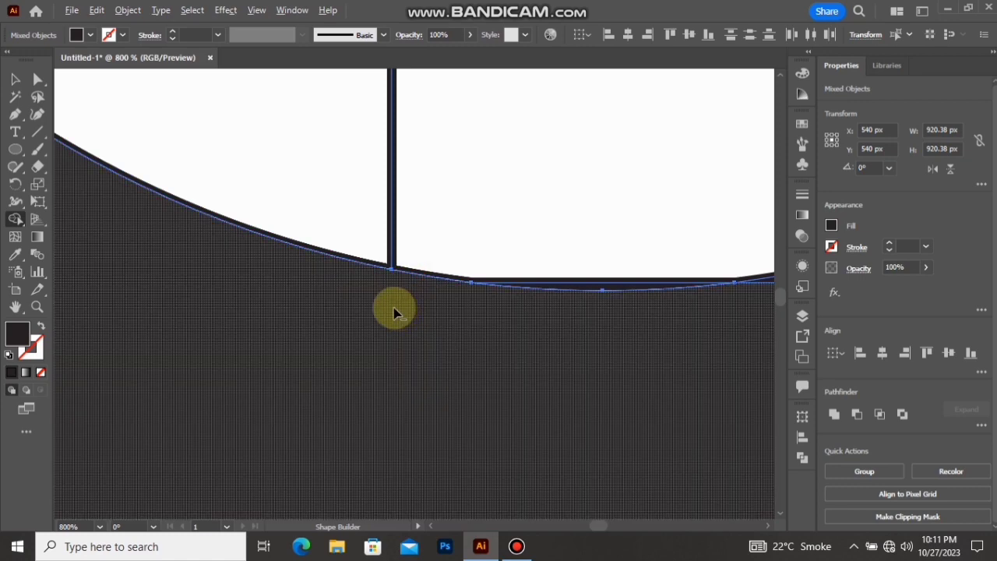
scroll(397, 327, "down", 4)
scroll(400, 387, "up", 3)
scroll(400, 387, "down", 4)
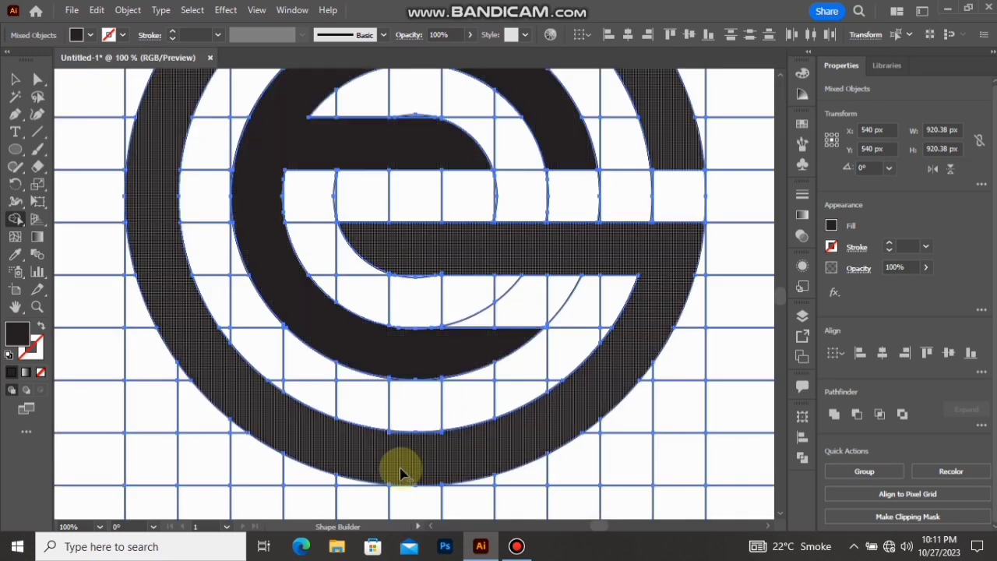
scroll(400, 467, "up", 4)
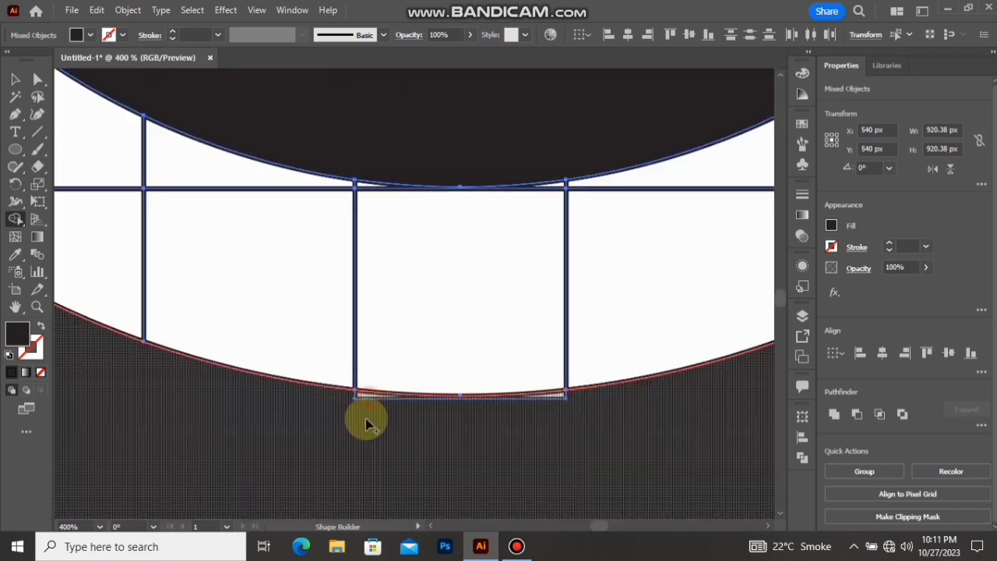
scroll(366, 414, "down", 3)
scroll(460, 424, "down", 3)
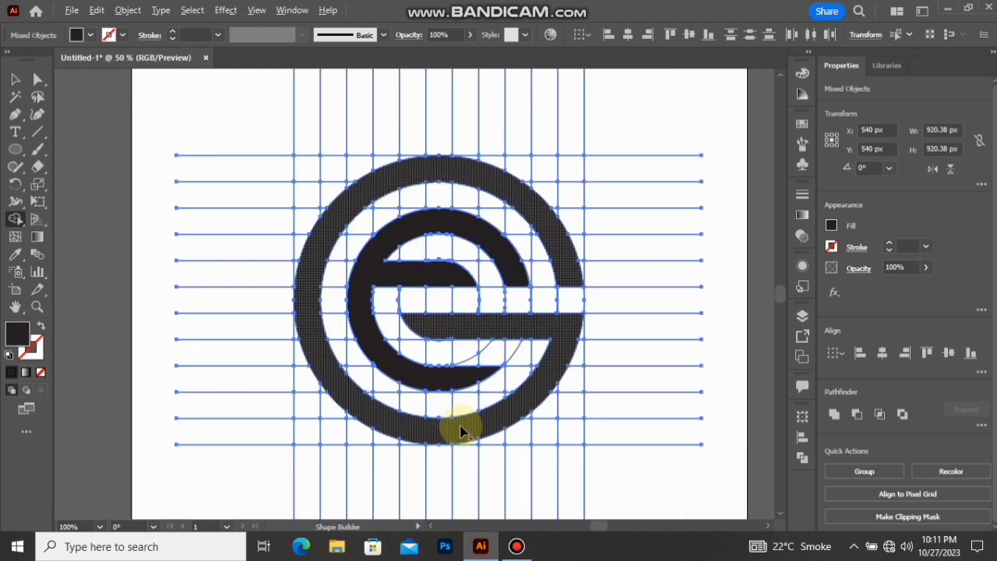
Select the outer and inner black ring shapes together and cut them out of the grid
left_click_drag(454, 290, 492, 342)
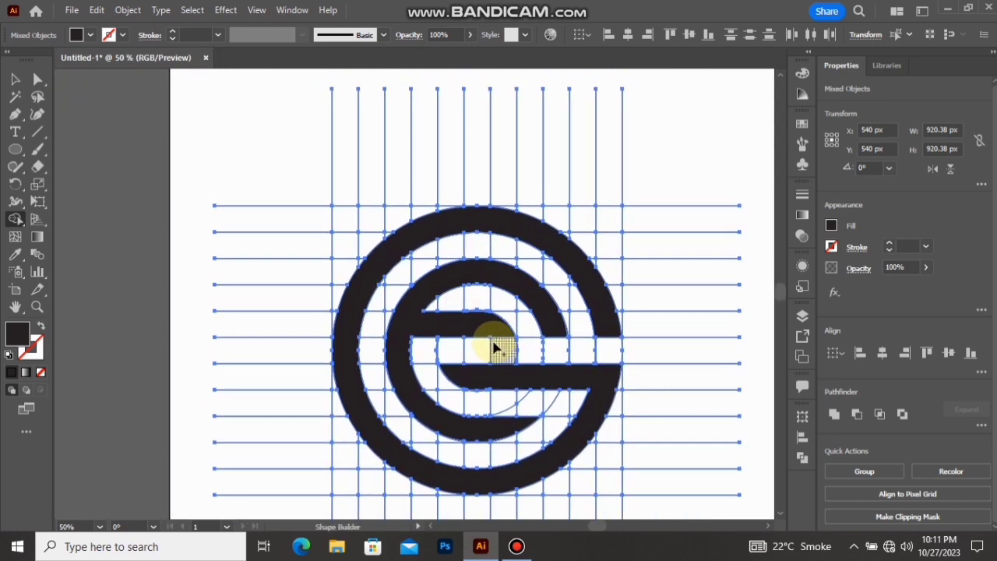
left_click(15, 78)
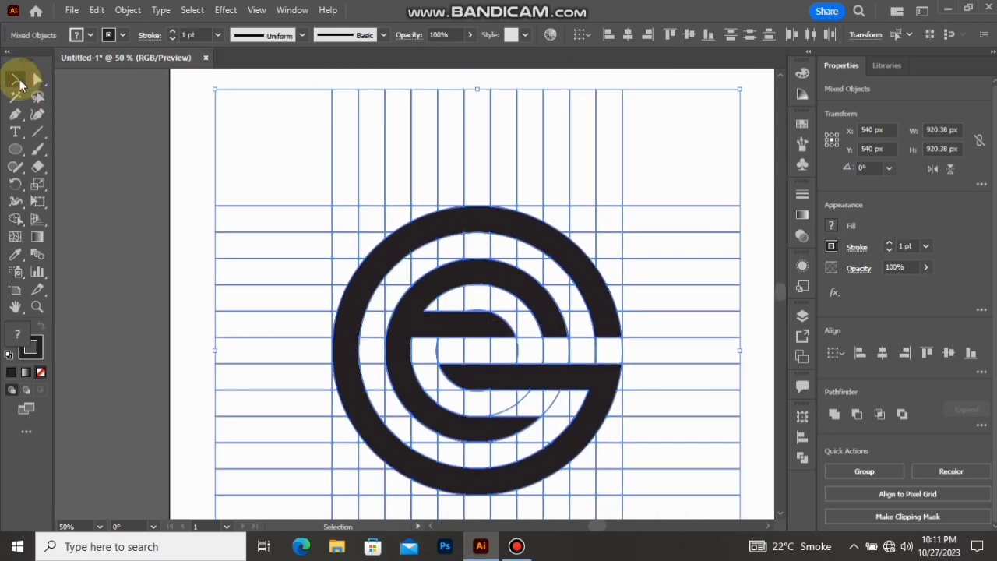
left_click(297, 189)
left_click(470, 274)
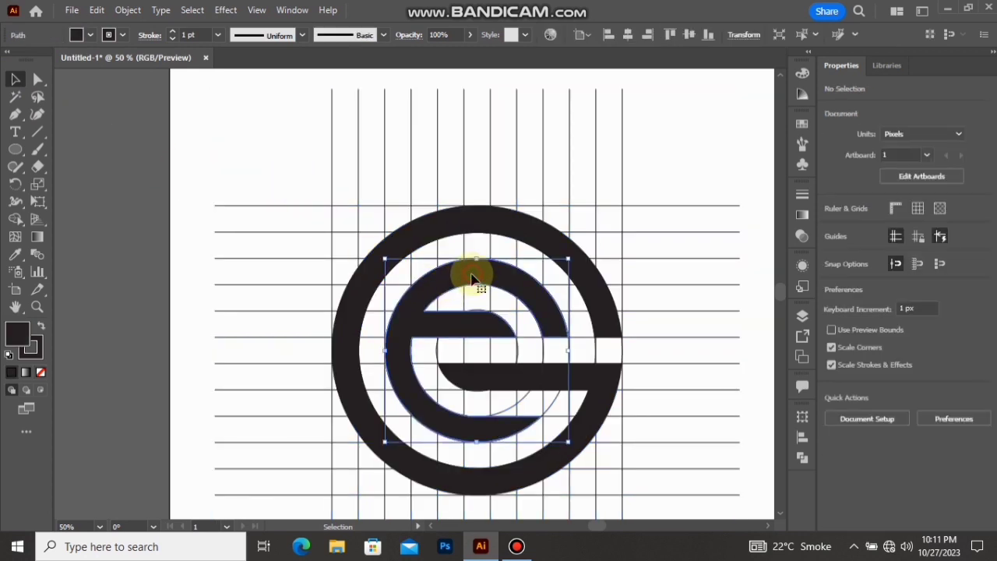
left_click(452, 221)
left_click(451, 283, "shift")
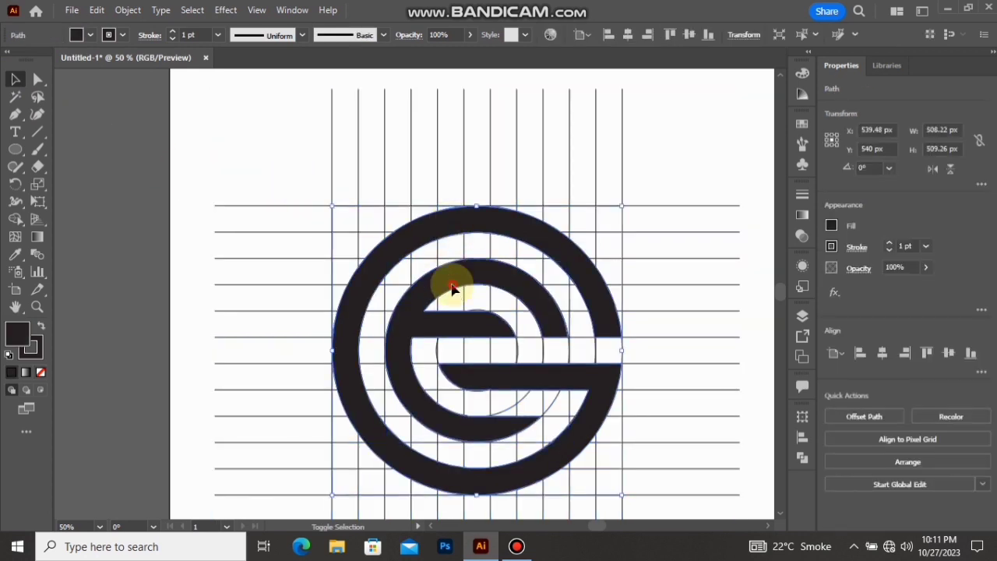
key("ctrl+z")
key("ctrl+z")
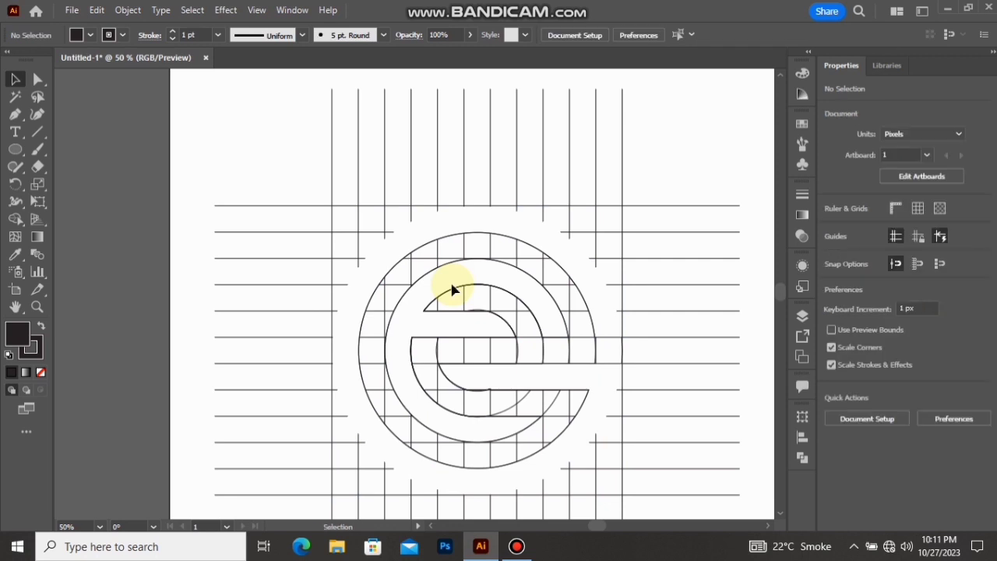
Delete all remaining grid lines and circle pieces, and paste the cut logo shapes onto the empty artboard
key("ctrl+a")
key("Delete")
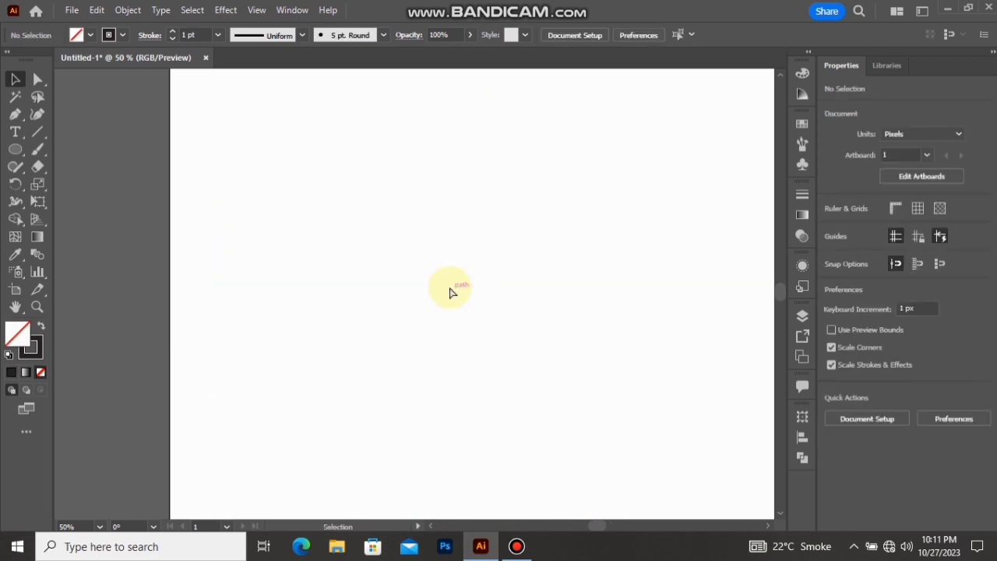
key("ctrl+v")
Group the pasted logo shapes and centre the group on the artboard at X 540 px, Y 540 px
right_click(462, 318)
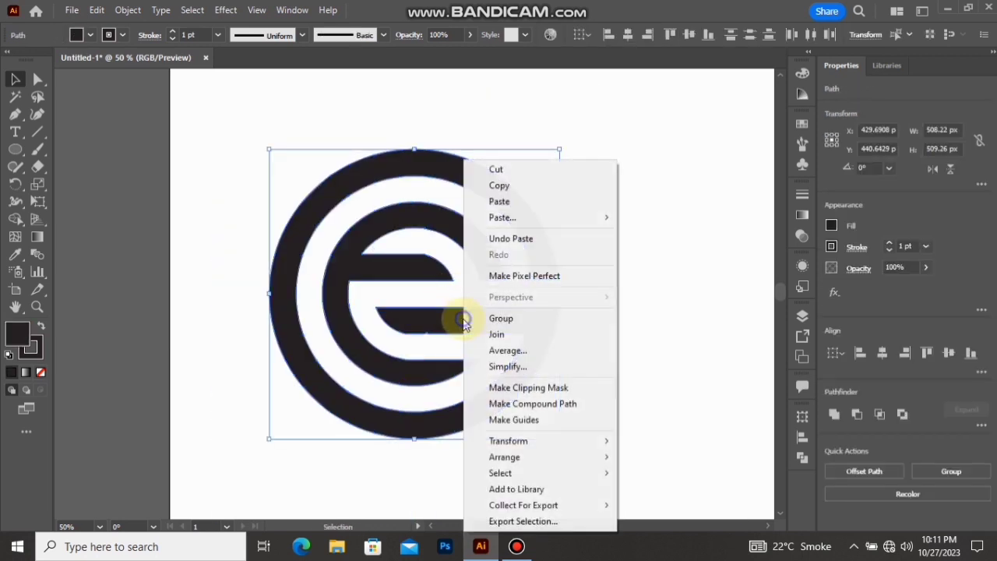
left_click(500, 319)
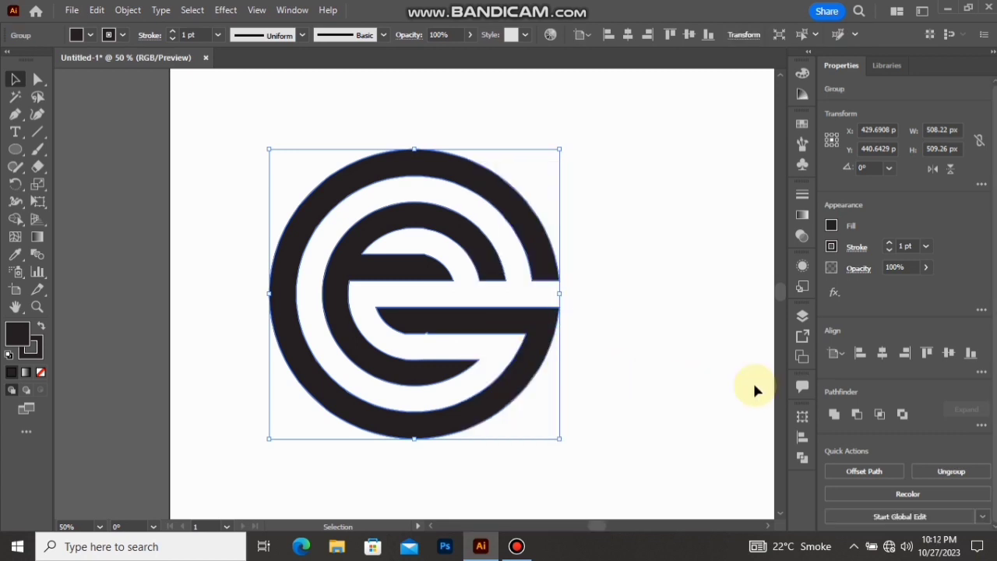
left_click(948, 355)
key("ctrl+minus")
key("a")
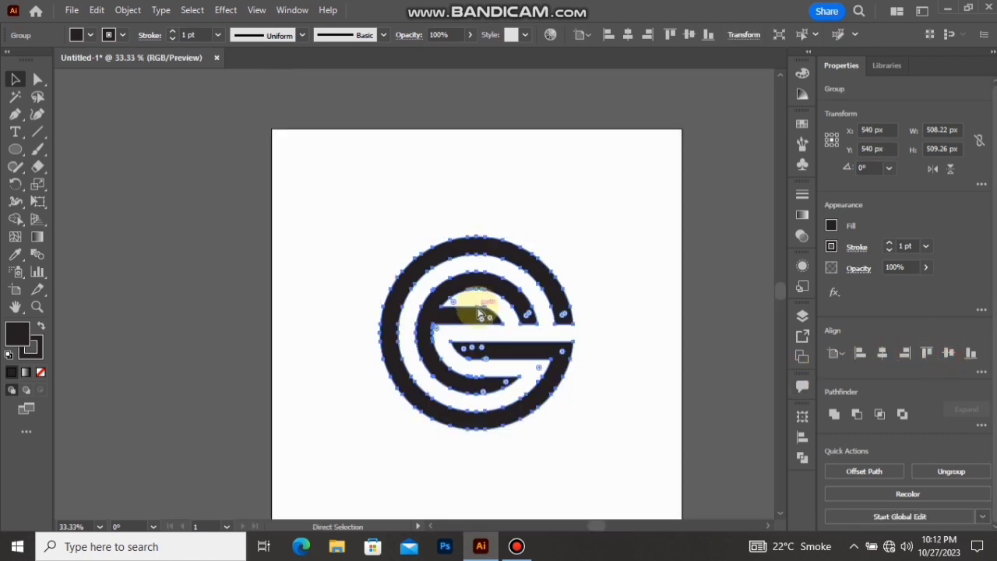
scroll(478, 312, "up", 1)
key("v")
left_click(553, 265)
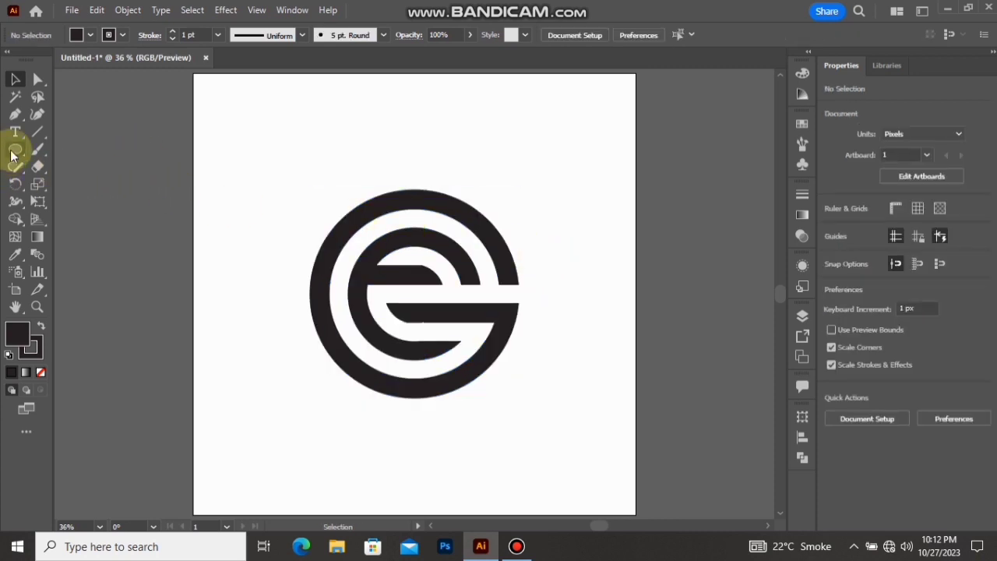
Draw a 1080 by 1080 px rectangle covering the artboard and fill it with teal #00bcc1
left_click_drag(15, 150, 87, 148)
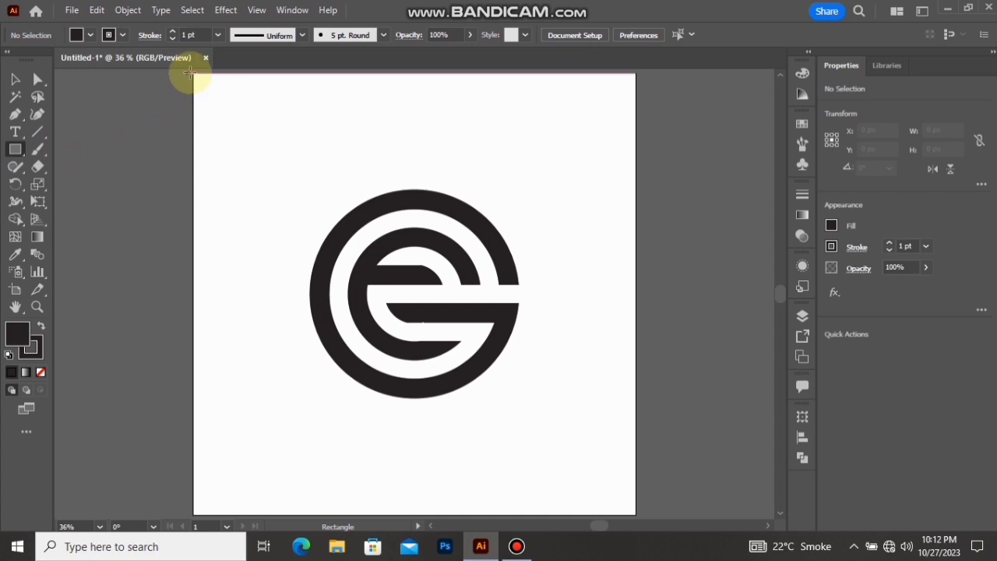
left_click_drag(193, 75, 635, 516)
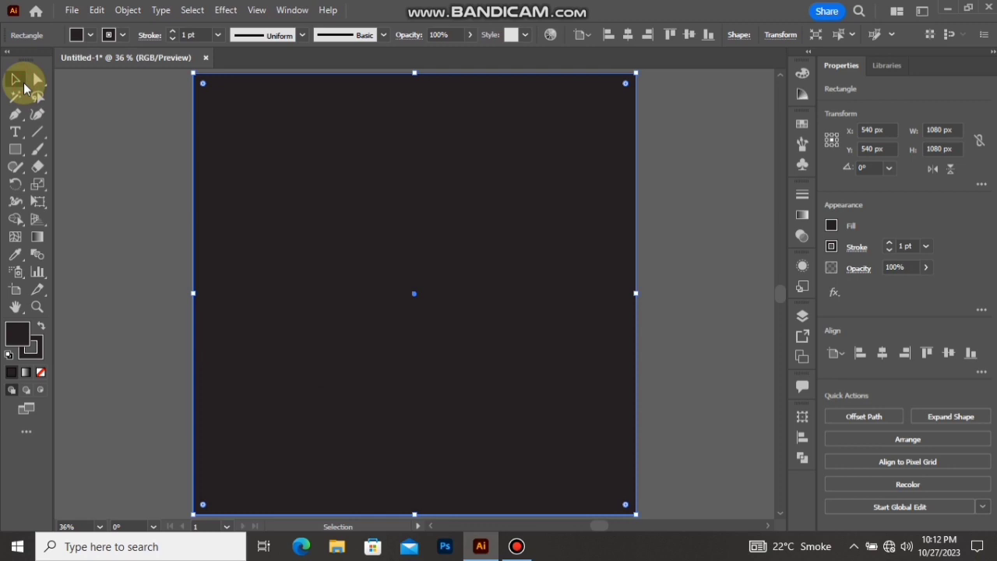
left_click(77, 35)
left_click(81, 62)
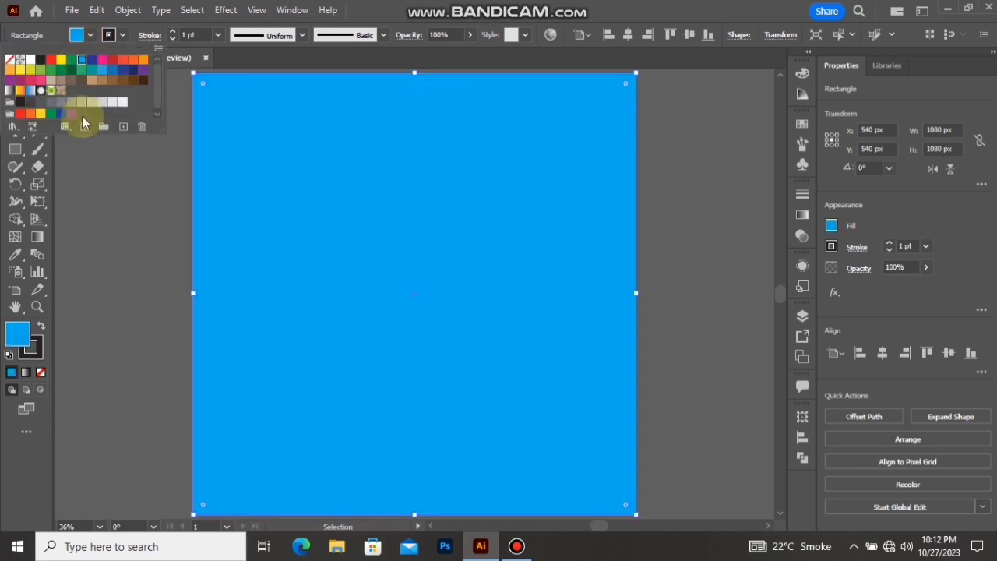
double_click(11, 333)
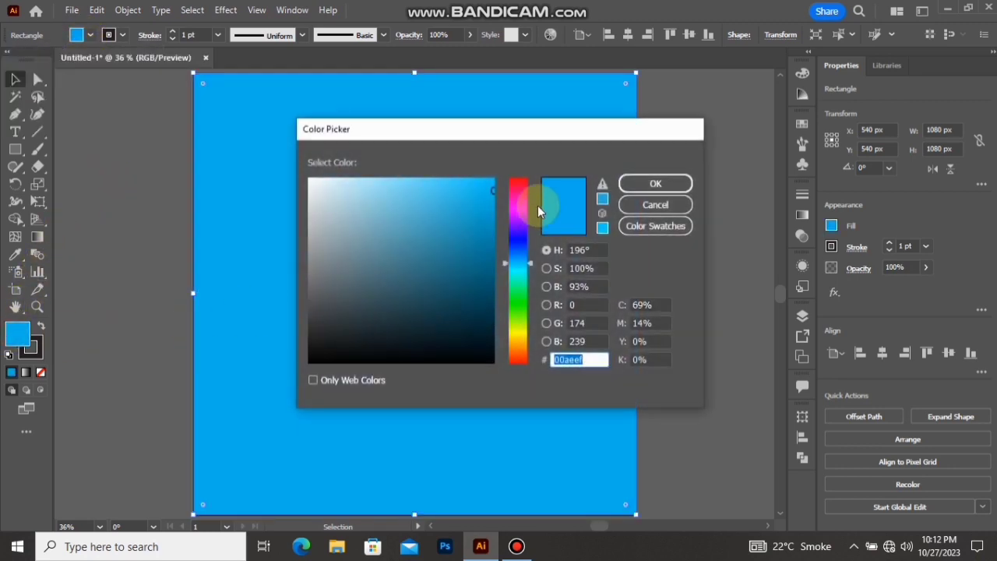
left_click(519, 269)
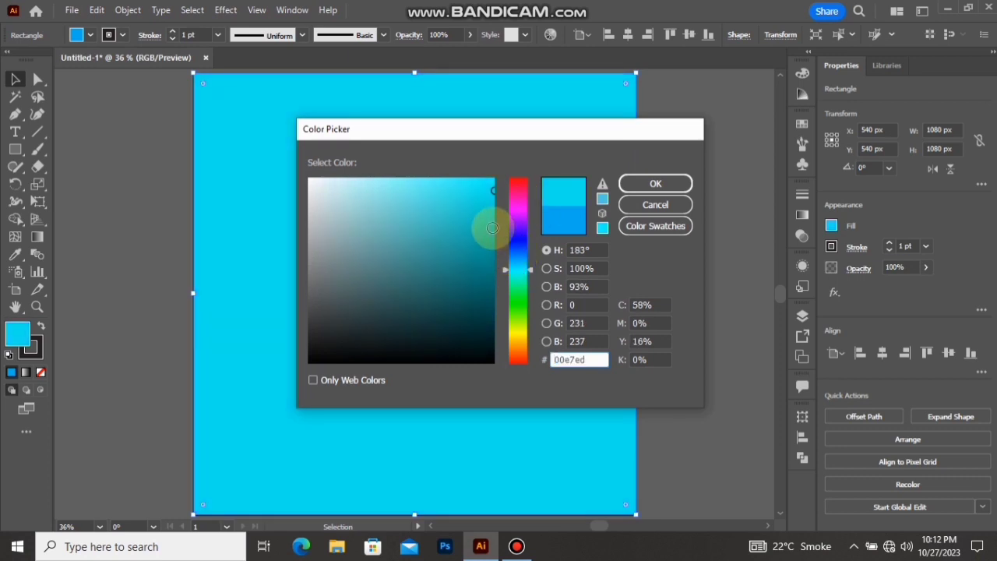
left_click_drag(491, 228, 538, 213)
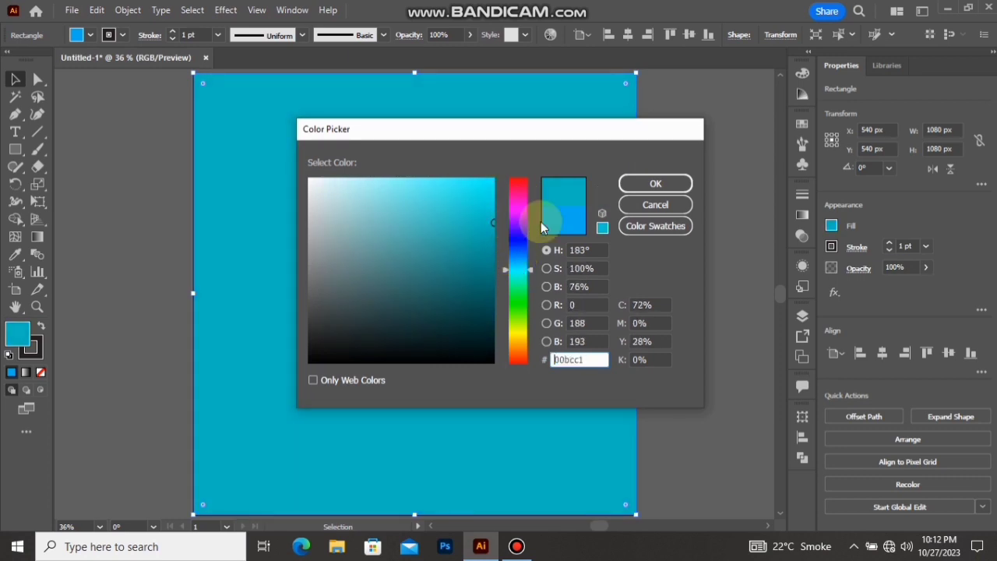
left_click(655, 183)
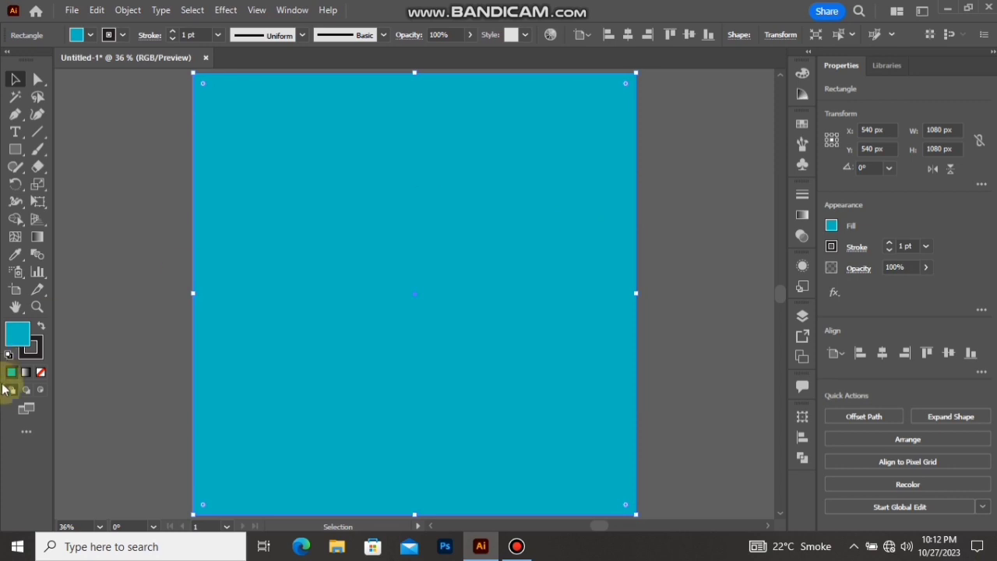
Remove the teal rectangle's stroke and send it to the back, behind the logo
left_click(35, 354)
left_click(42, 373)
left_click(19, 335)
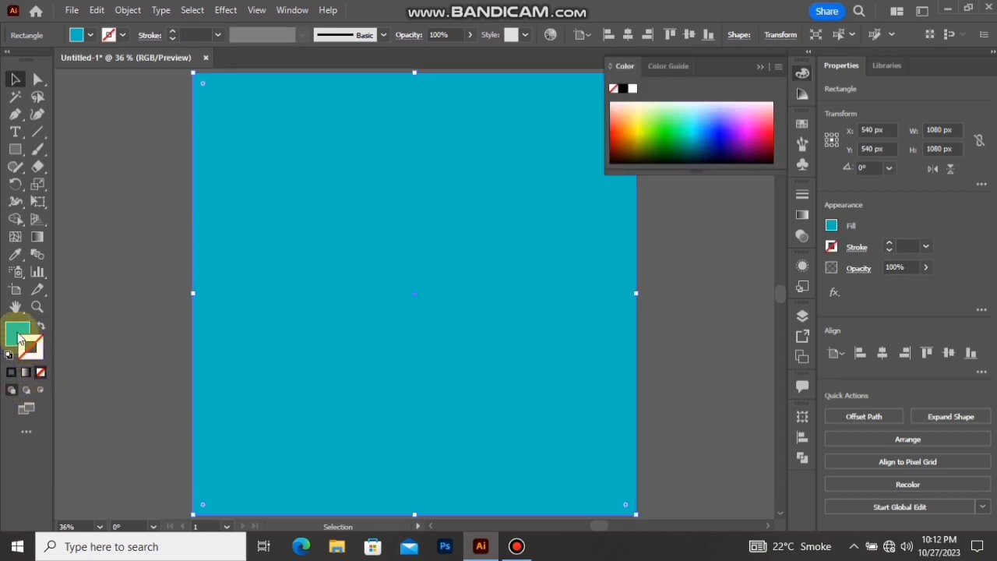
left_click(763, 69)
right_click(596, 237)
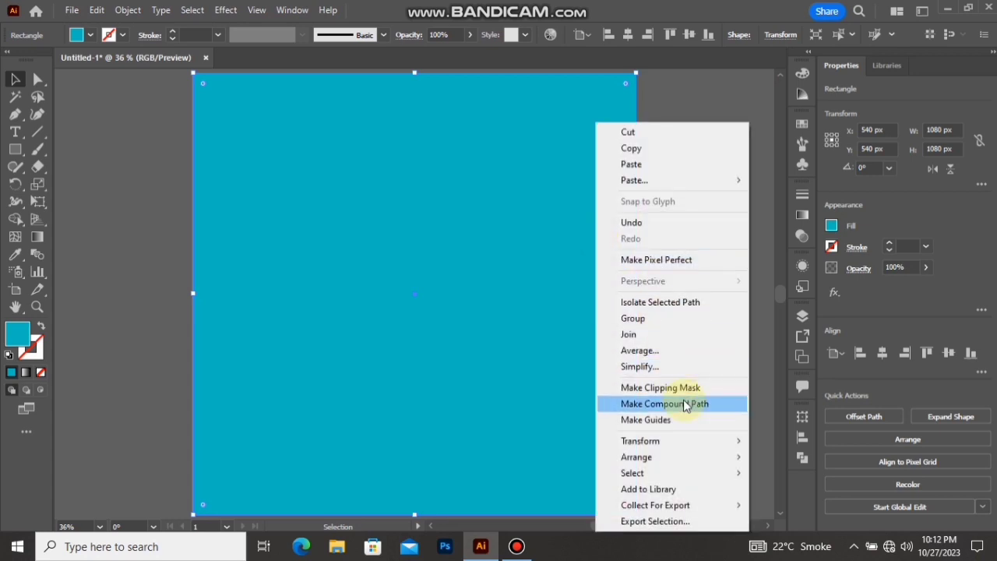
mouse_move(721, 458)
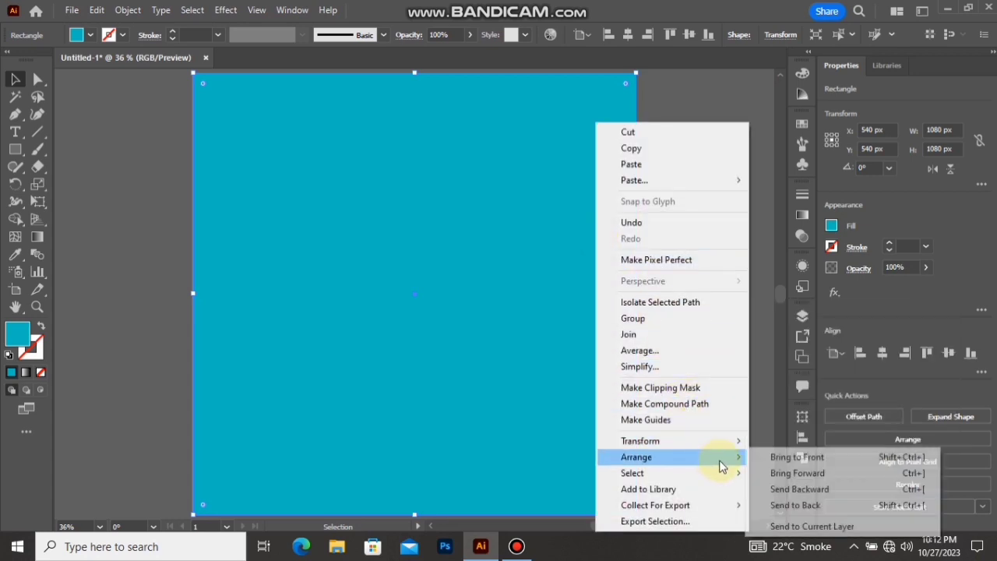
left_click(796, 505)
left_click(663, 243)
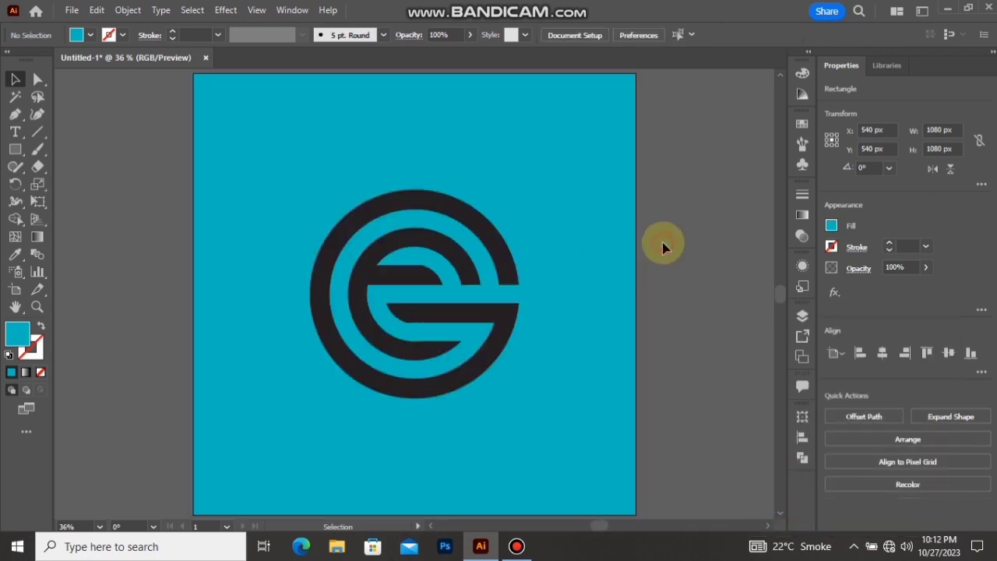
Change the fill of the logo group to white
left_click(499, 244)
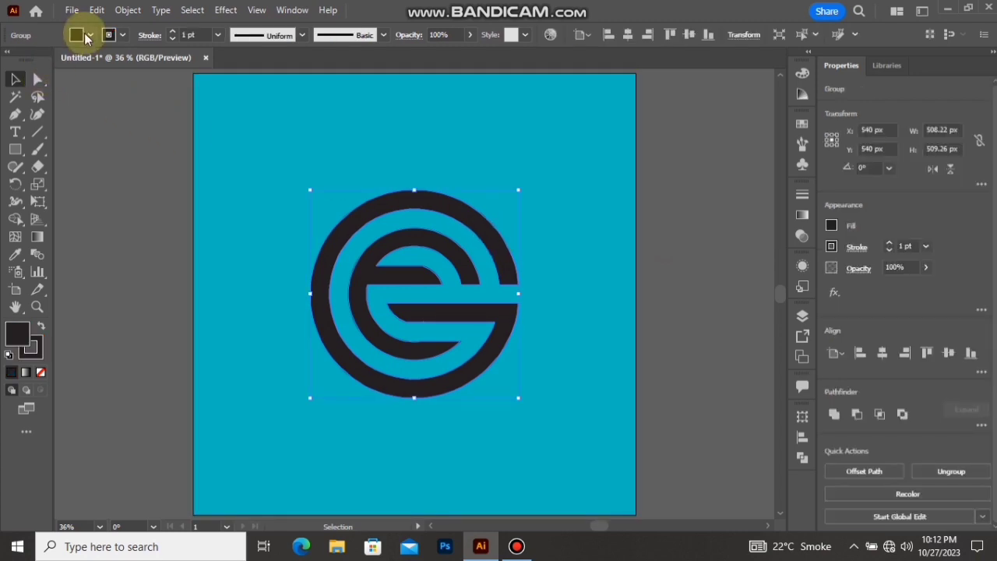
left_click(87, 36)
left_click(25, 61)
left_click(85, 165)
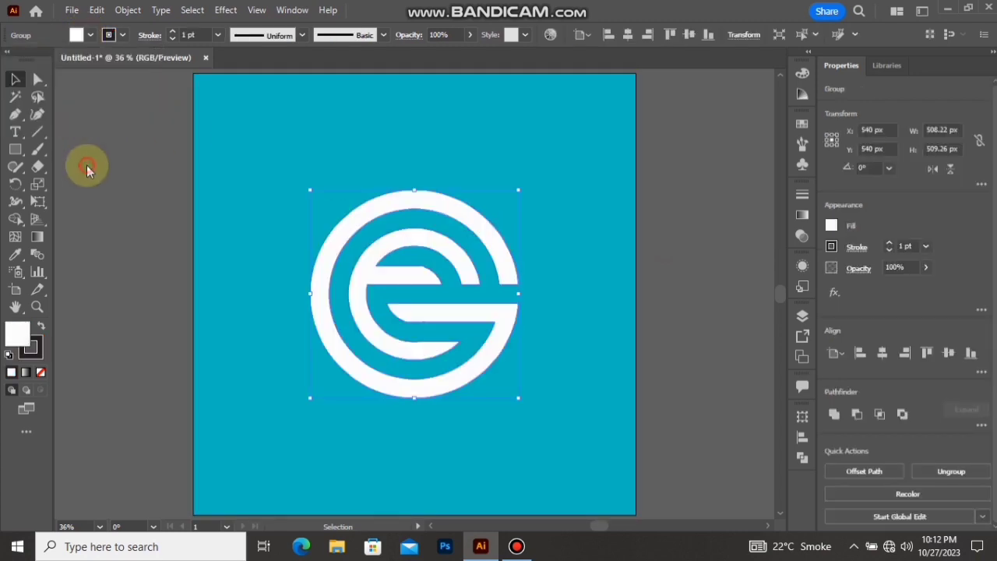
Lock the teal background rectangle and move the logo straight up to about Y 351 px
left_click(252, 162)
key("ctrl+2")
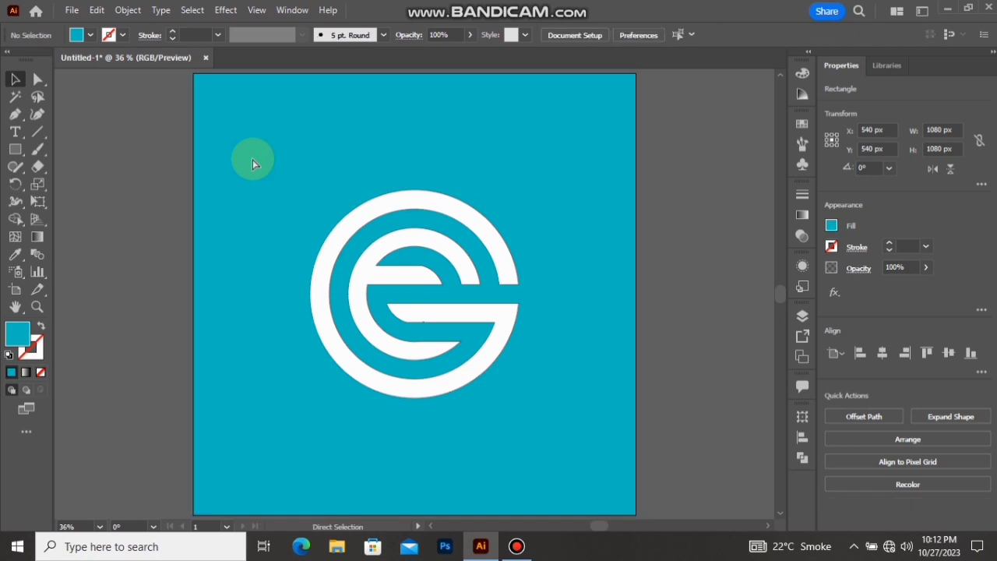
double_click(433, 248)
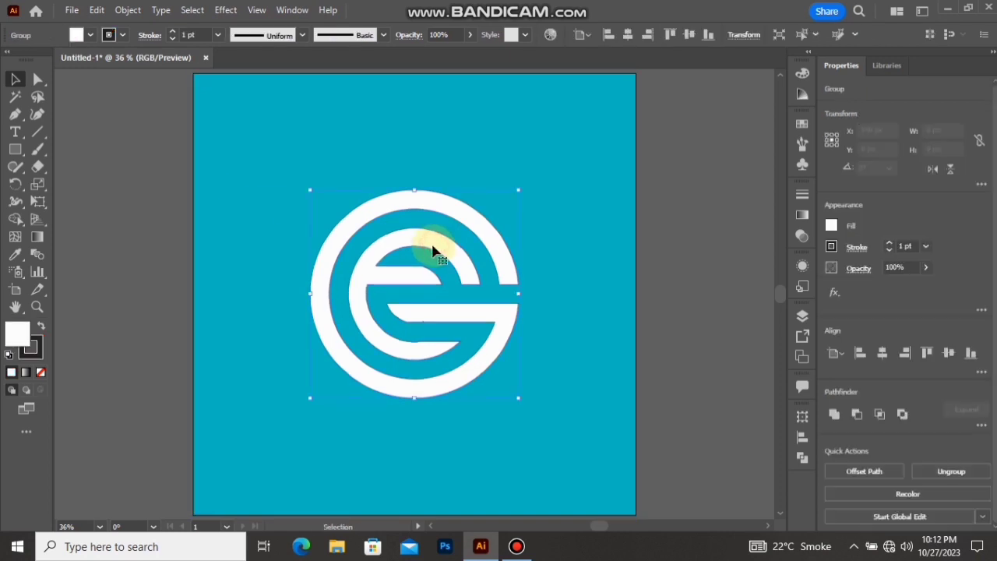
double_click(489, 176)
left_click_drag(460, 218, 454, 144)
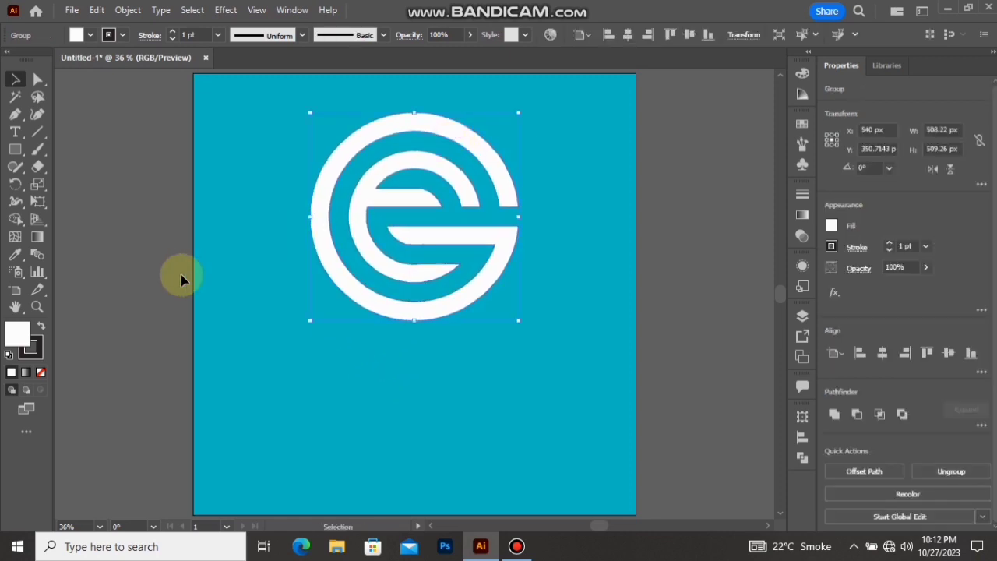
Remove the logo group's stroke and enlarge the logo slightly in proportion about its centre
left_click(31, 356)
left_click(41, 371)
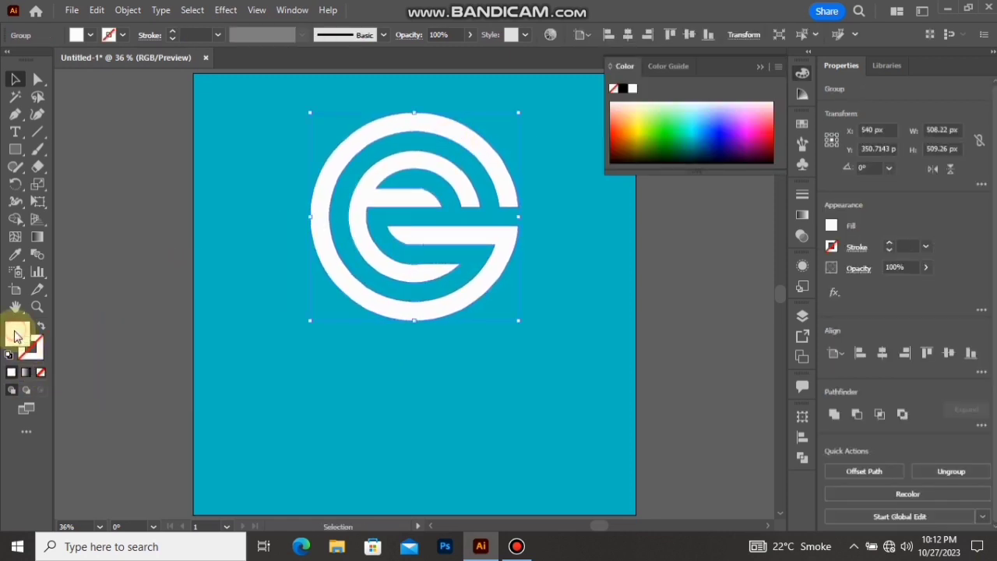
left_click(760, 66)
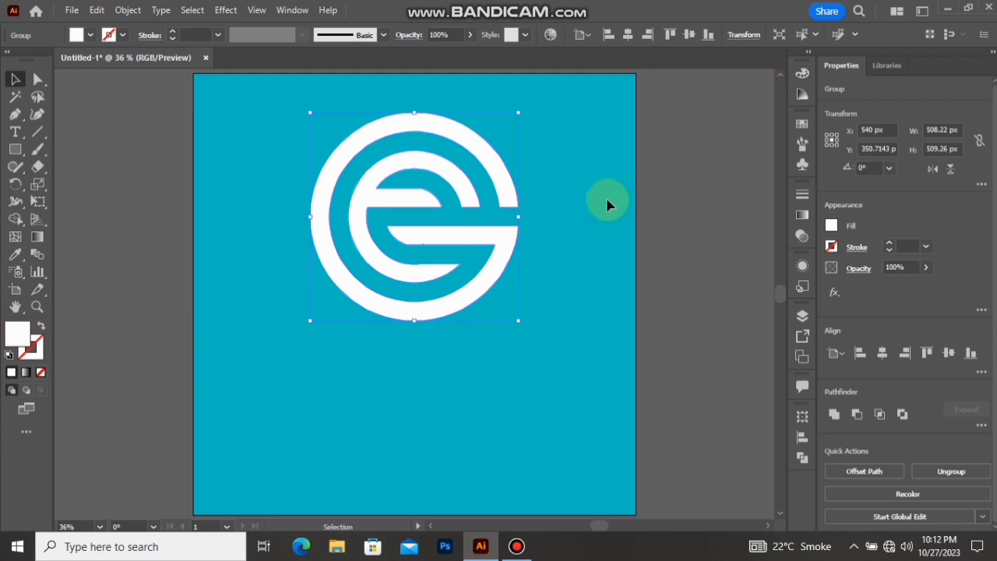
left_click_drag(519, 322, 537, 339)
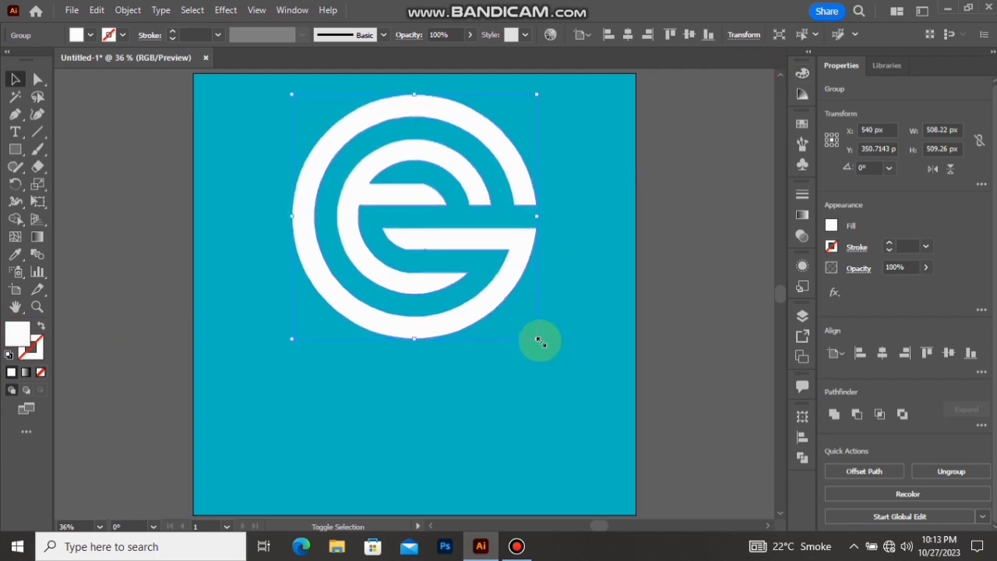
left_click(678, 255)
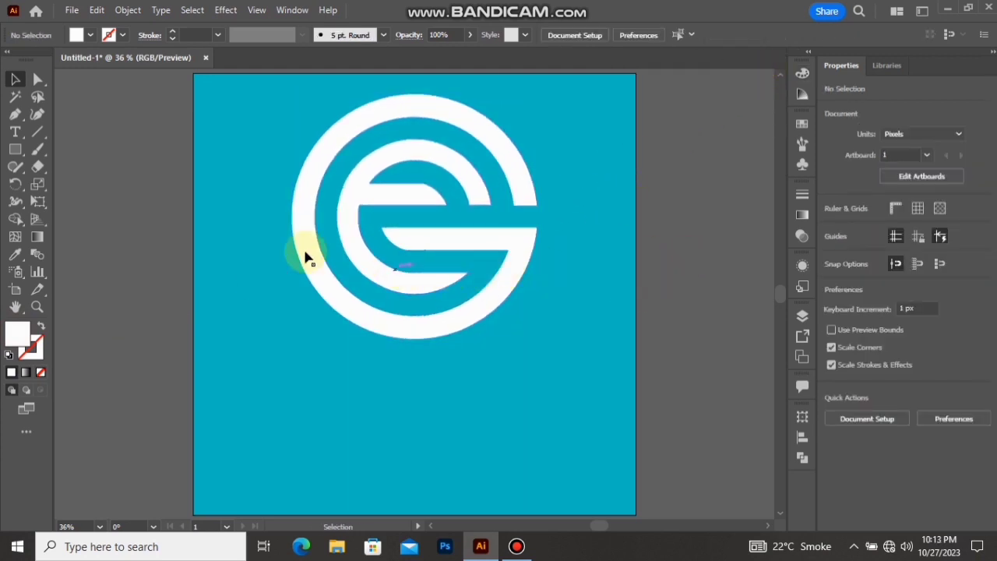
Add the text "E + G LOGO" at 60 pt on the teal background below the logo
left_click(15, 132)
left_click(306, 403)
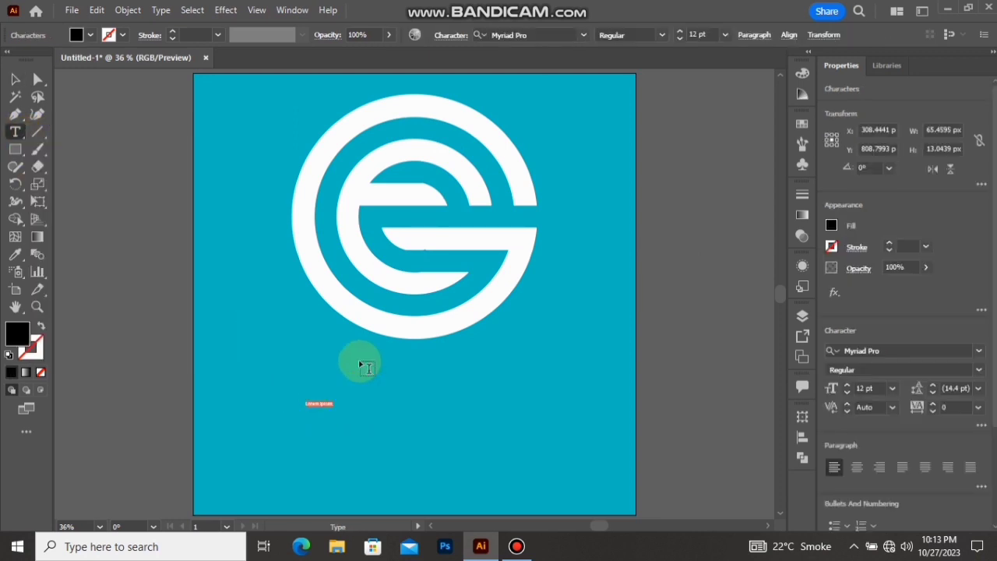
left_click(724, 35)
left_click(745, 283)
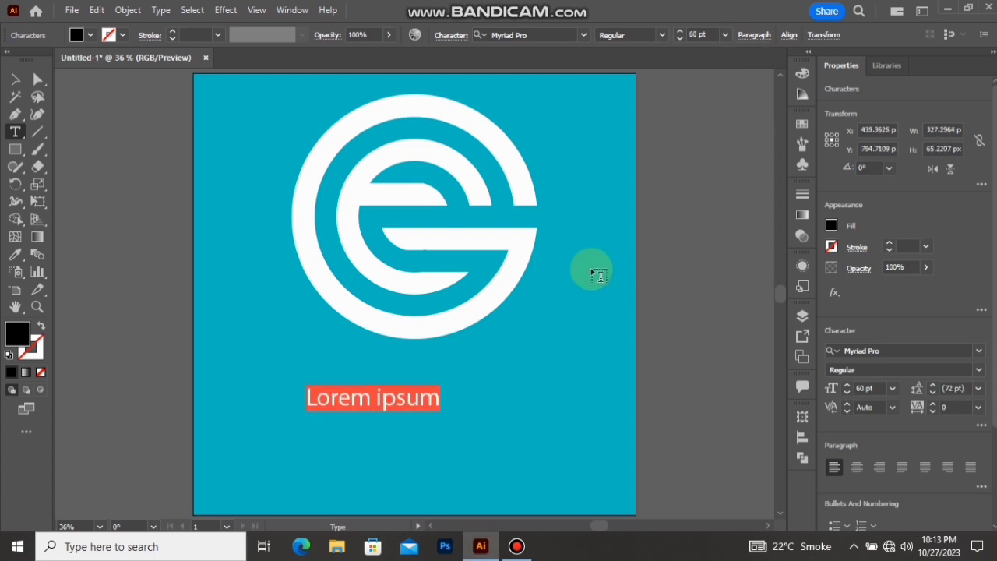
key("BackSpace")
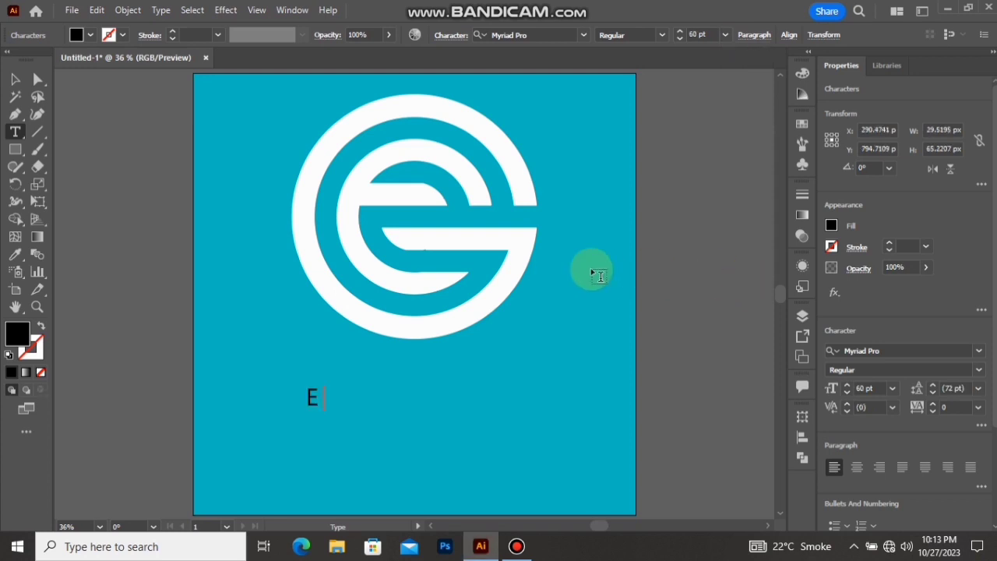
left_click(14, 79)
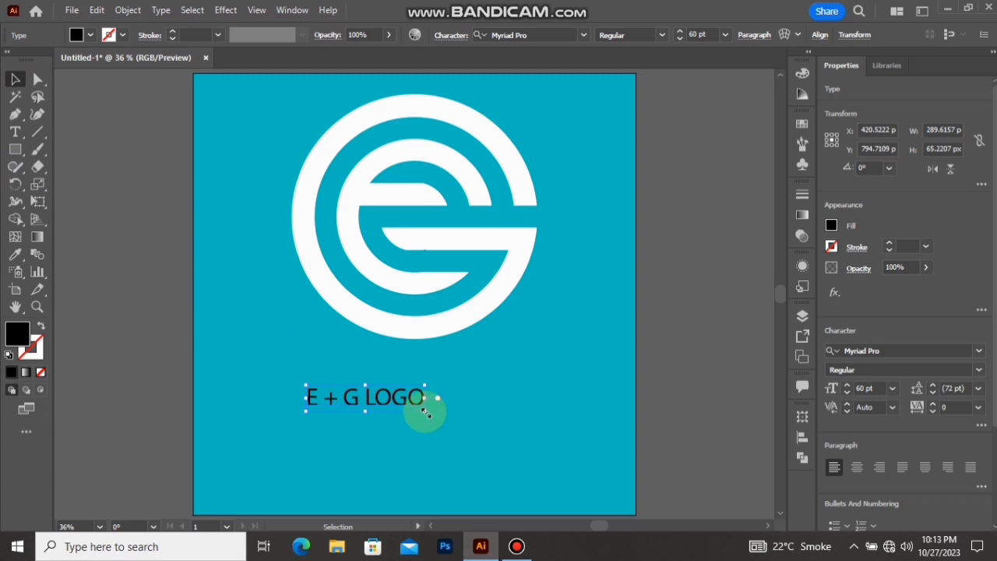
Enlarge the "E + G LOGO" text to about 91 pt and set its font to Ethnocentric
left_click_drag(424, 411, 458, 425)
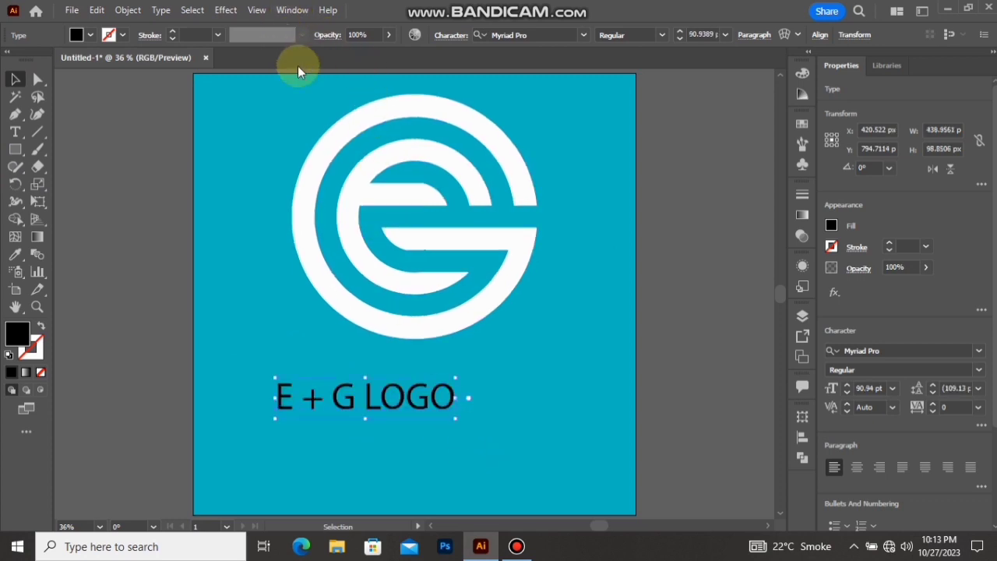
left_click(585, 38)
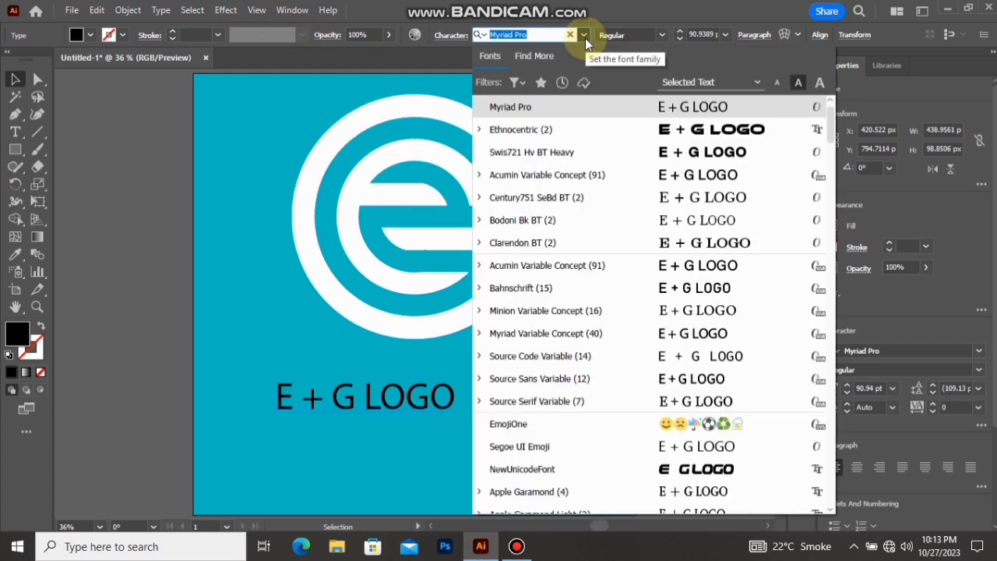
left_click(629, 138)
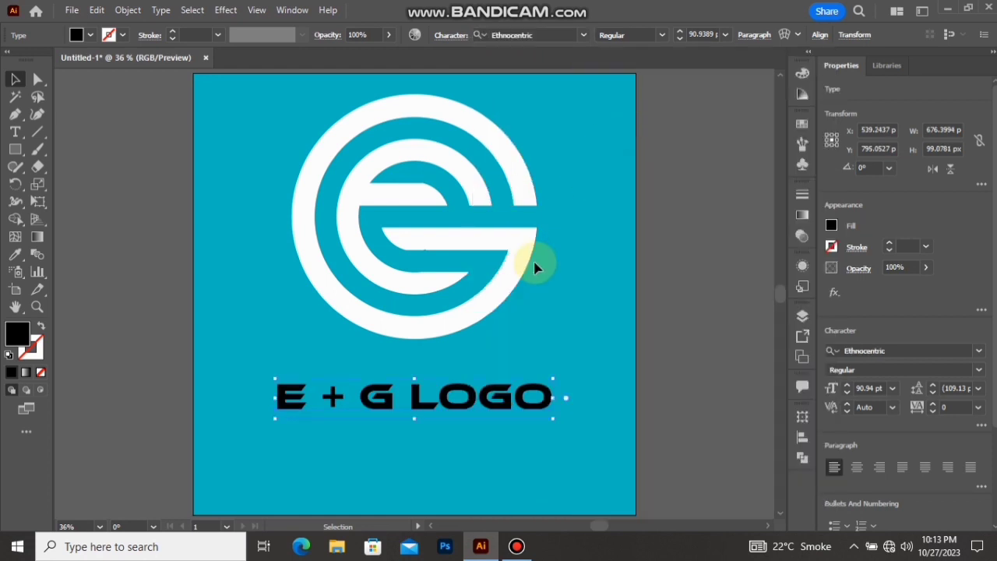
Centre the logo and text horizontally on the artboard, and shrink the text to about 48 pt
left_click(485, 318, "shift")
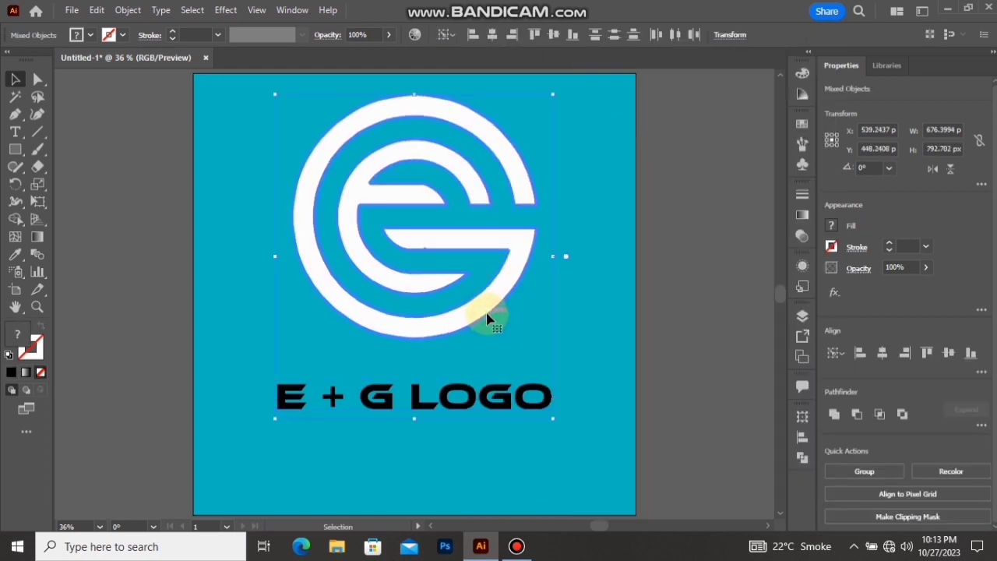
left_click(701, 329)
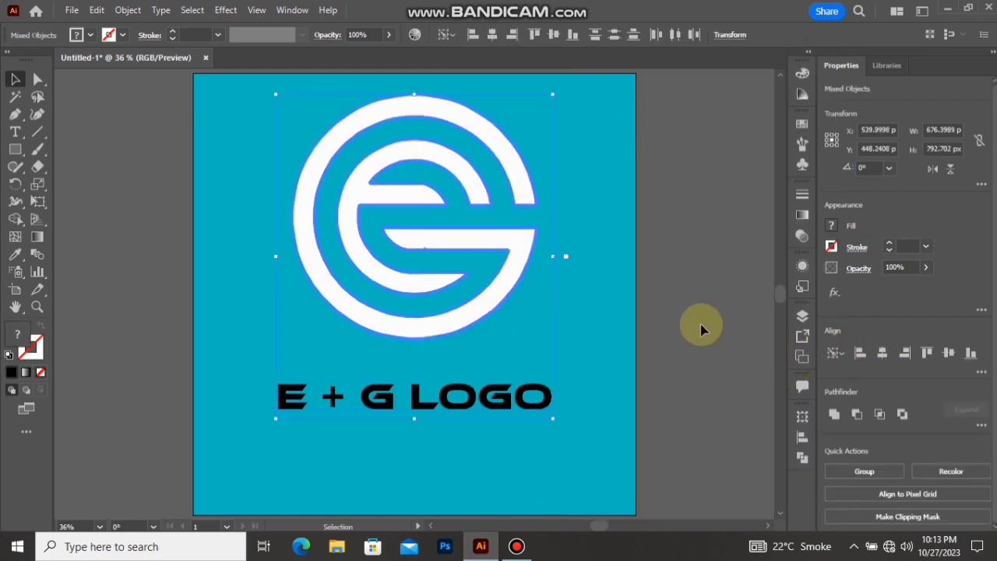
left_click(519, 405)
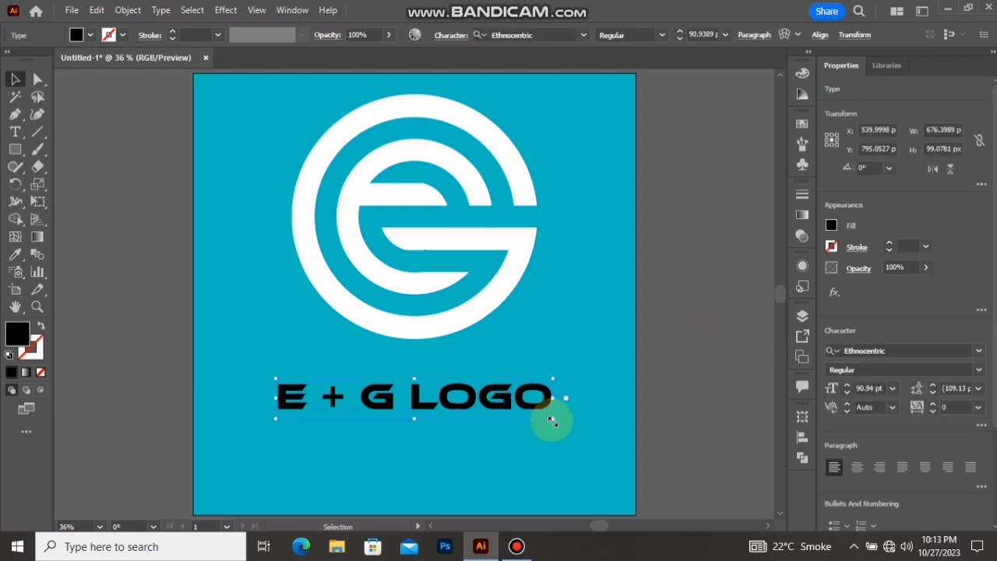
left_click_drag(549, 414, 549, 416)
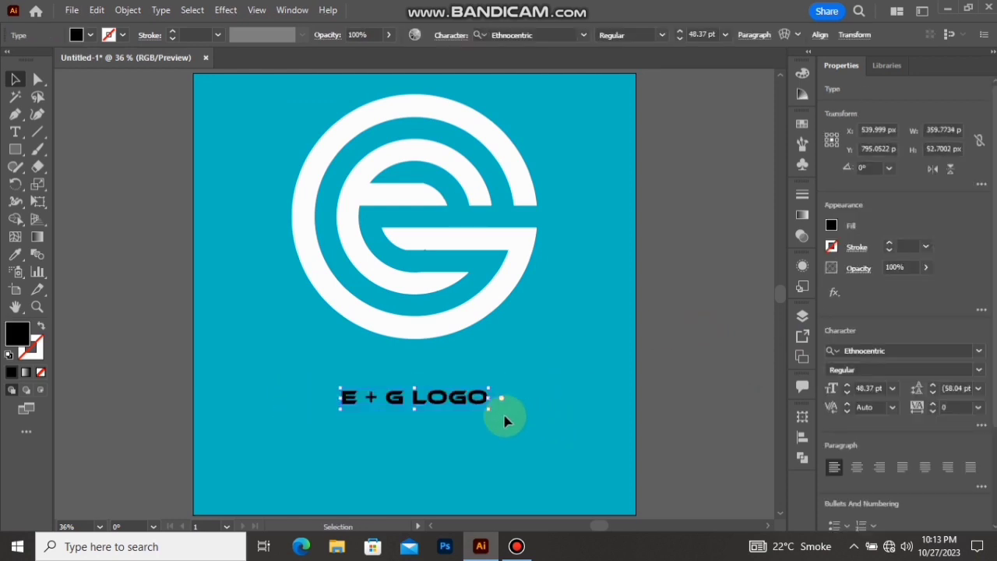
Enlarge the "E + G LOGO" text about its centre to about 69 pt and align it with the logo
left_click_drag(490, 413, 518, 429)
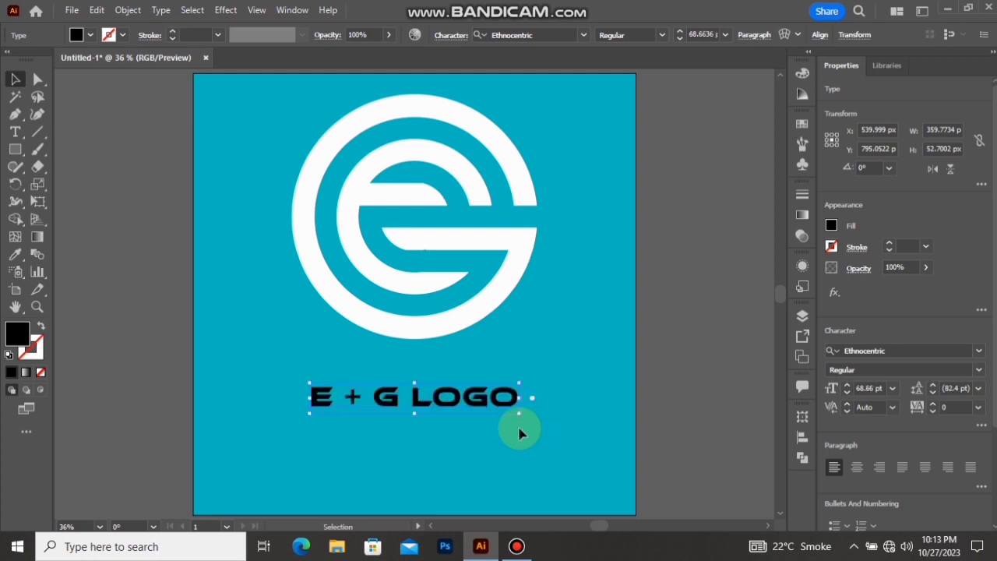
left_click(456, 332, "shift")
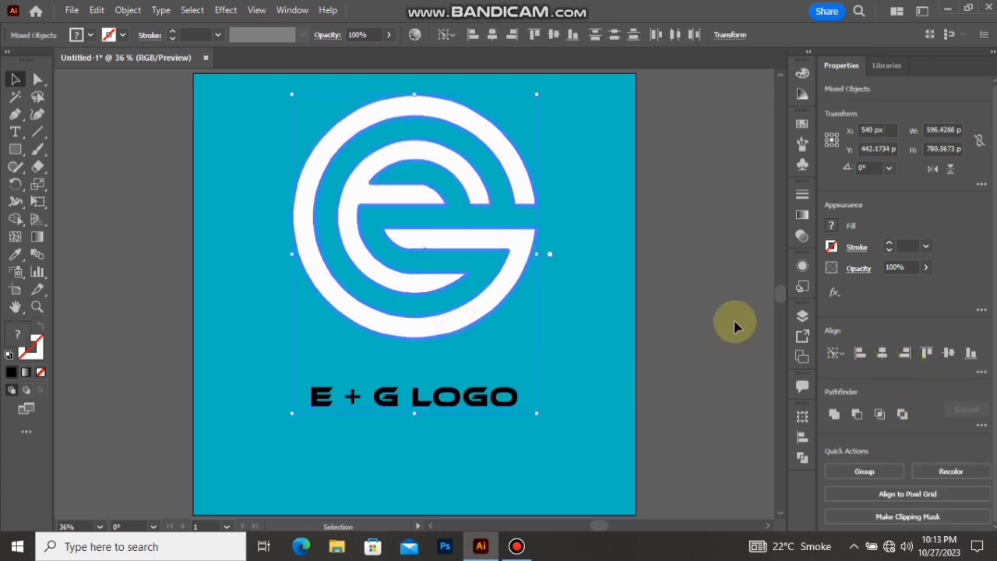
left_click(535, 327)
Convert the "E + G LOGO" text to outlines and fill it with white
right_click(478, 403)
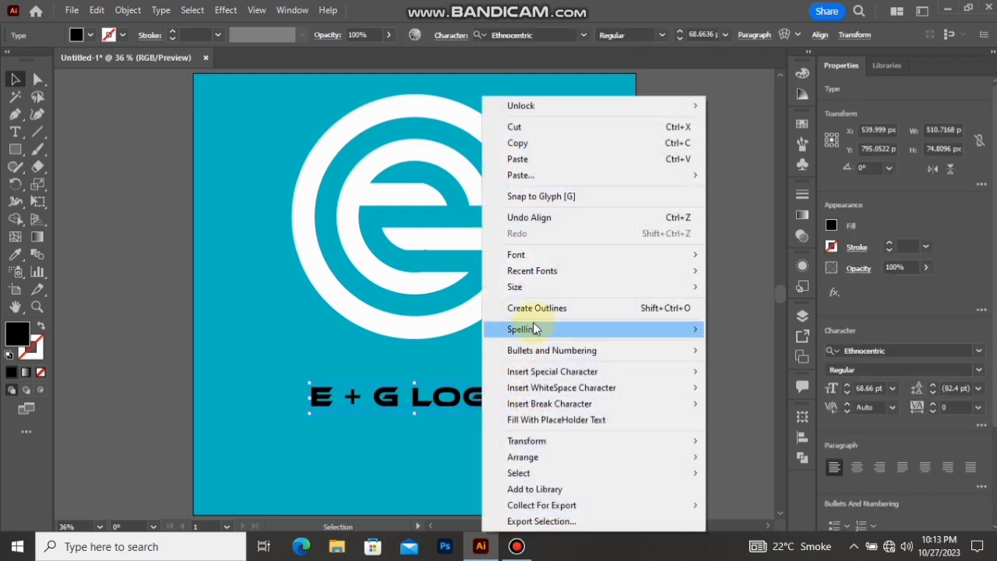
left_click(539, 310)
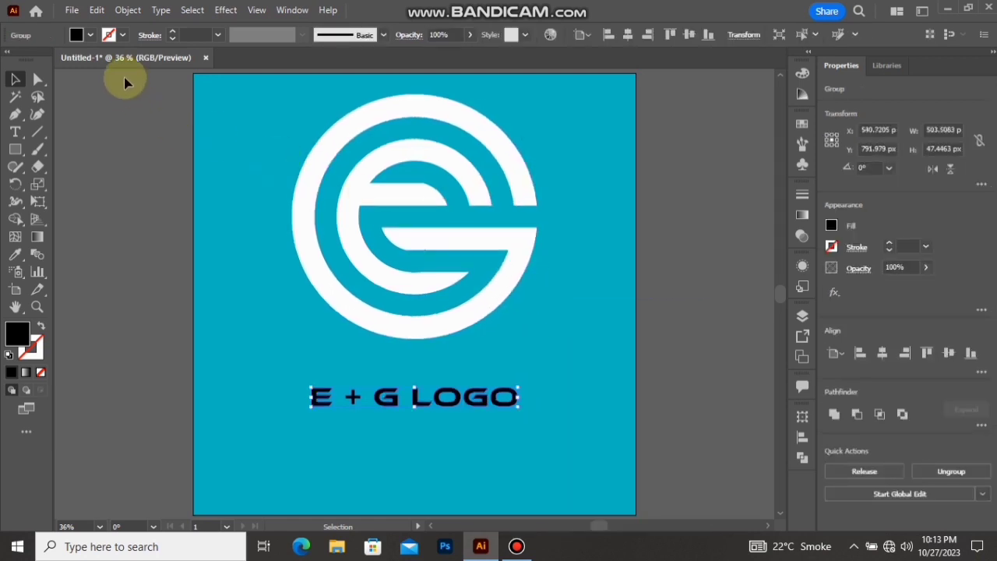
left_click(77, 35)
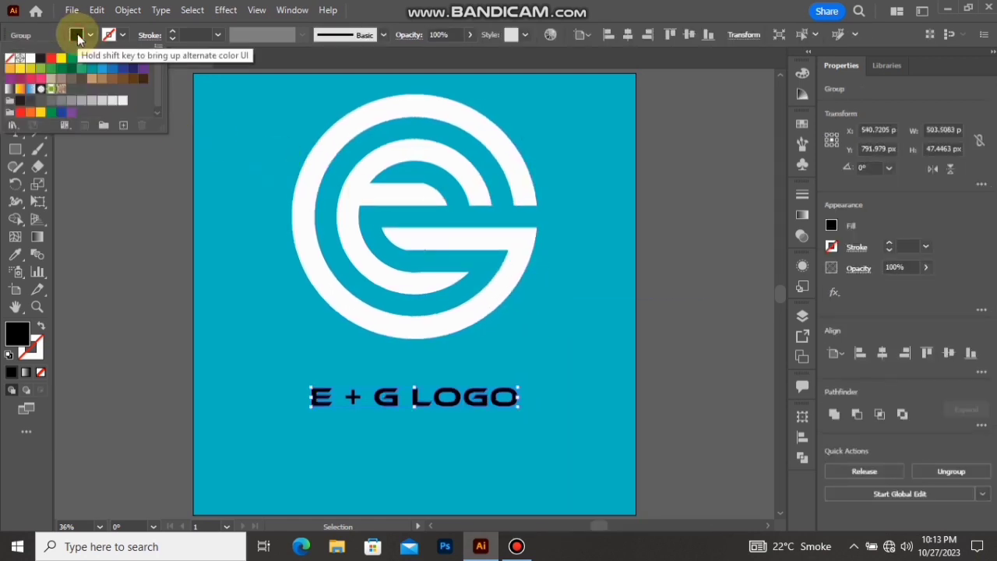
left_click(30, 67)
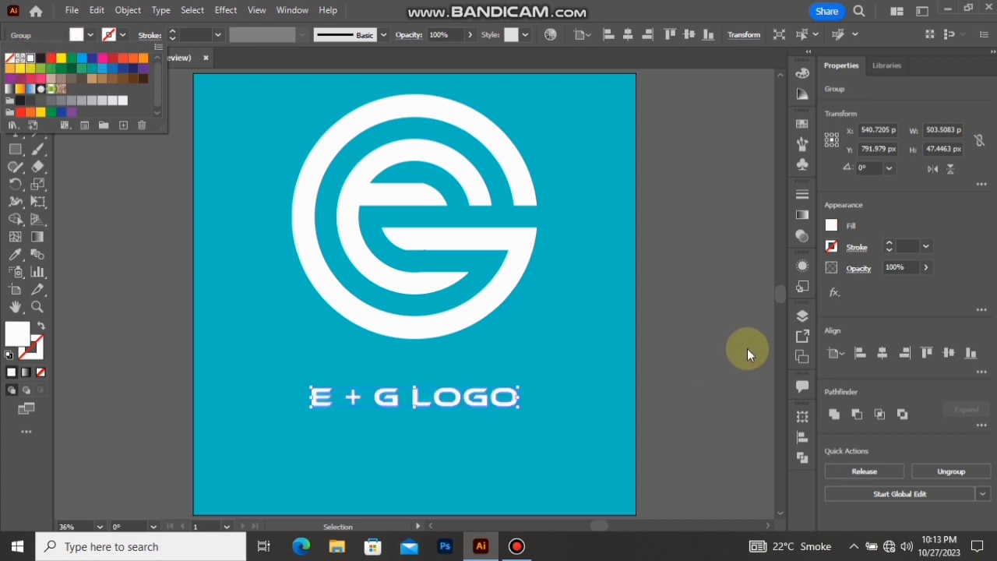
left_click(683, 321)
Group the logo with the caption and centre the group vertically on the artboard
left_click(475, 307)
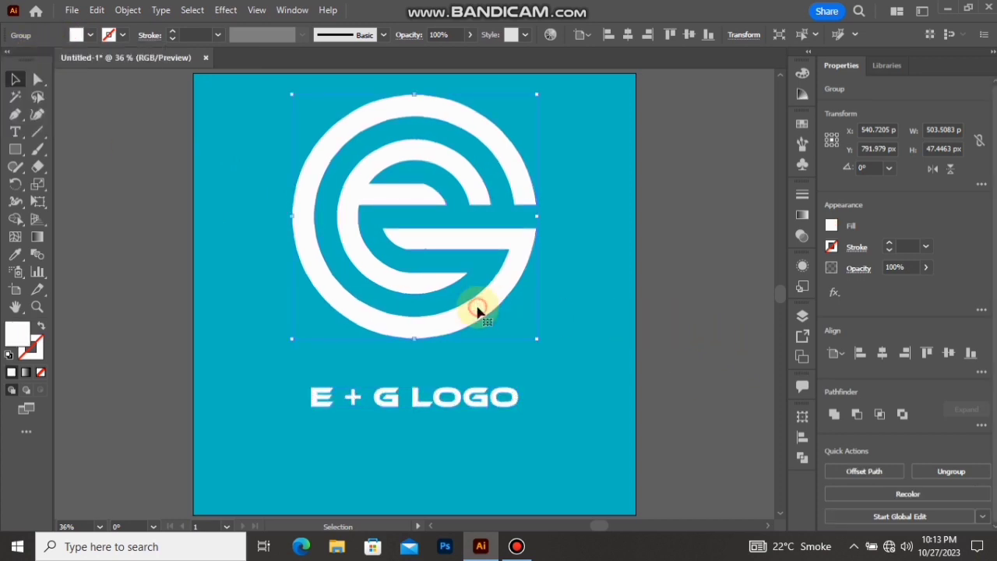
left_click(472, 397, "shift")
right_click(471, 399)
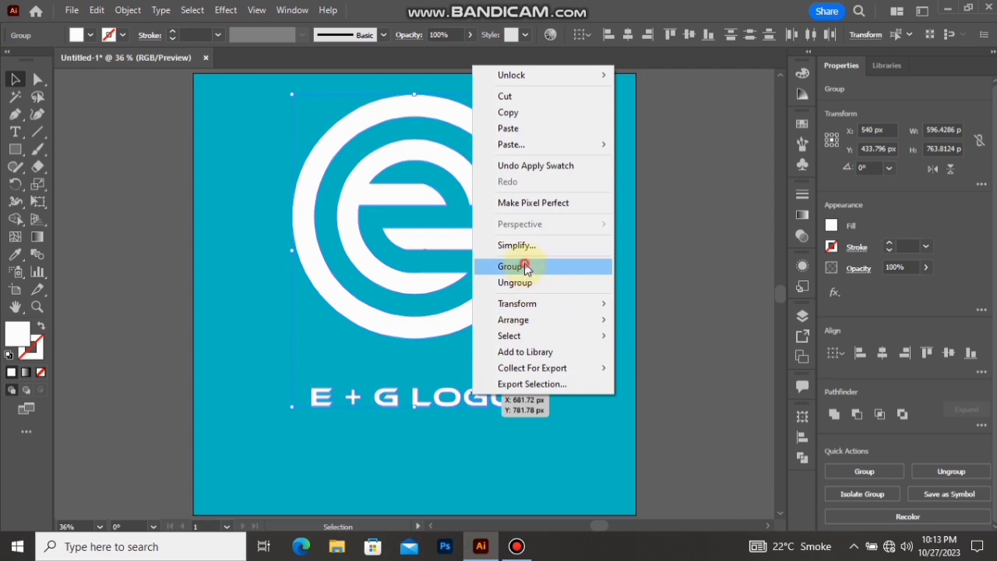
left_click(513, 266)
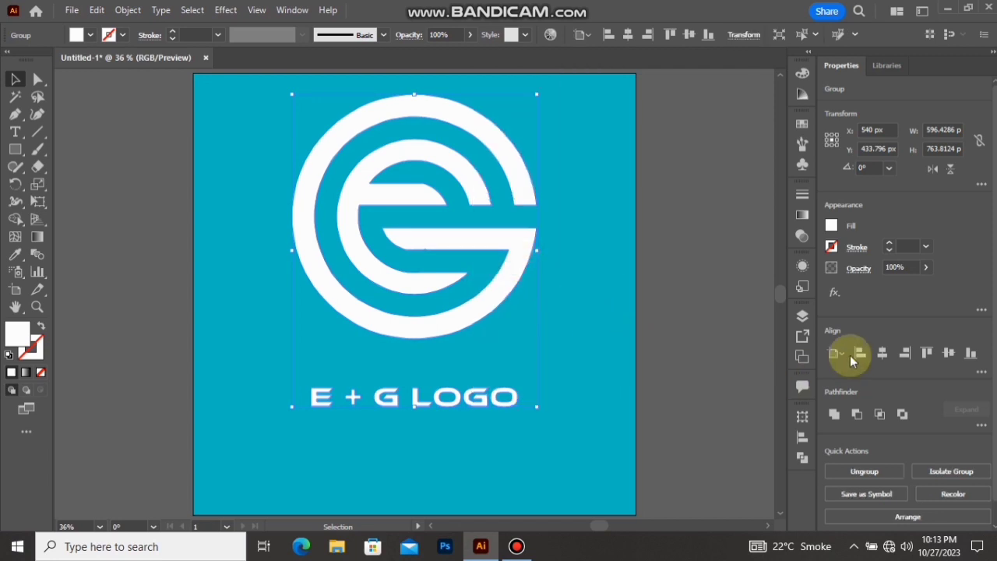
left_click(947, 352)
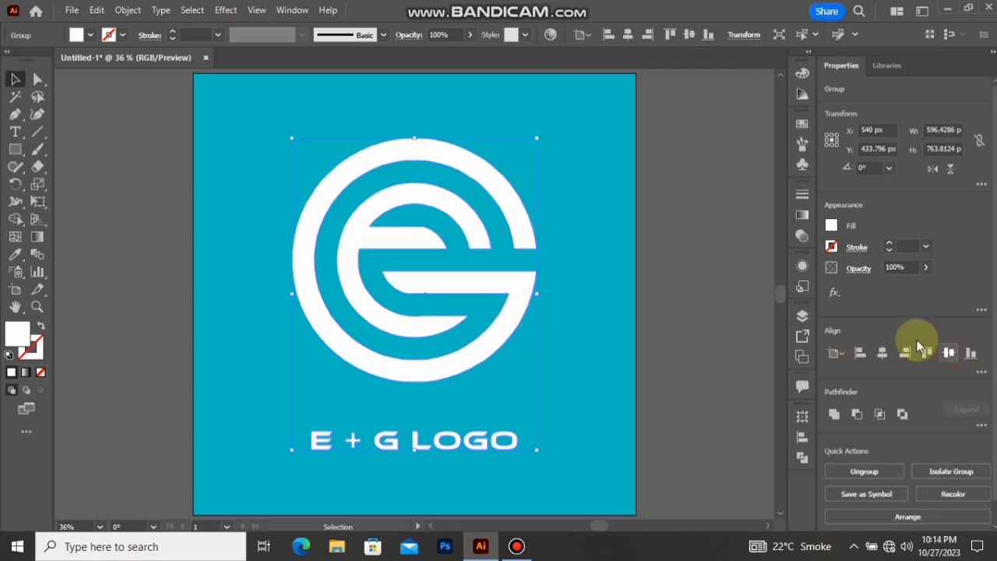
left_click(673, 276)
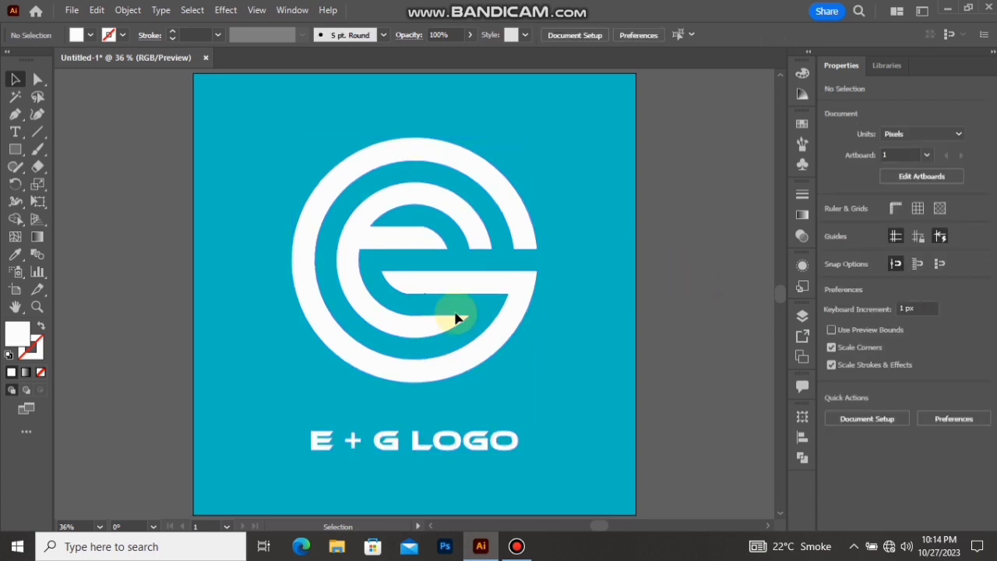
Apply a Drop Shadow to the logo and caption group in Multiply mode with 75% opacity, 7 px X and Y offsets and 5 px blur
left_click(490, 294)
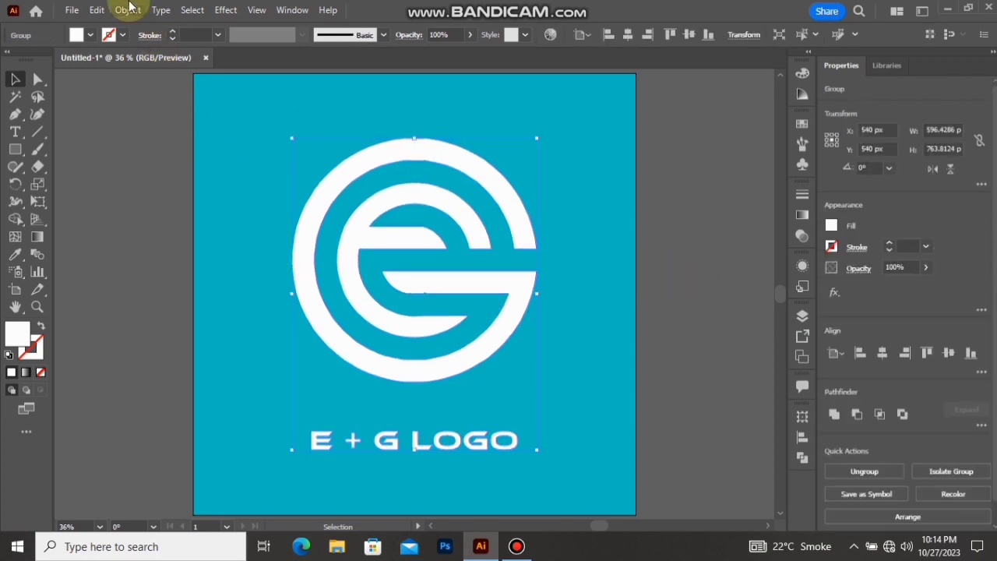
left_click(231, 17)
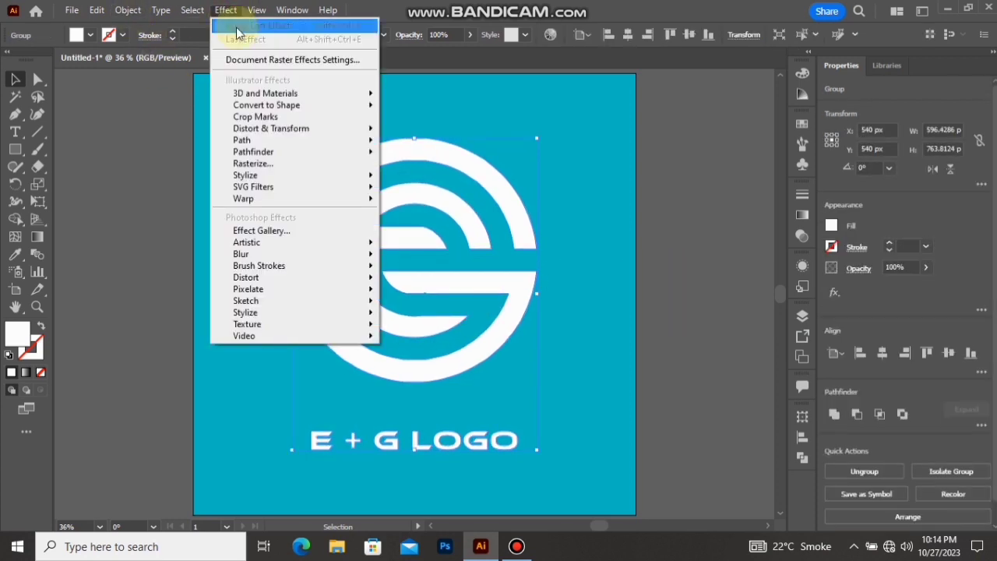
mouse_move(333, 176)
left_click(405, 180)
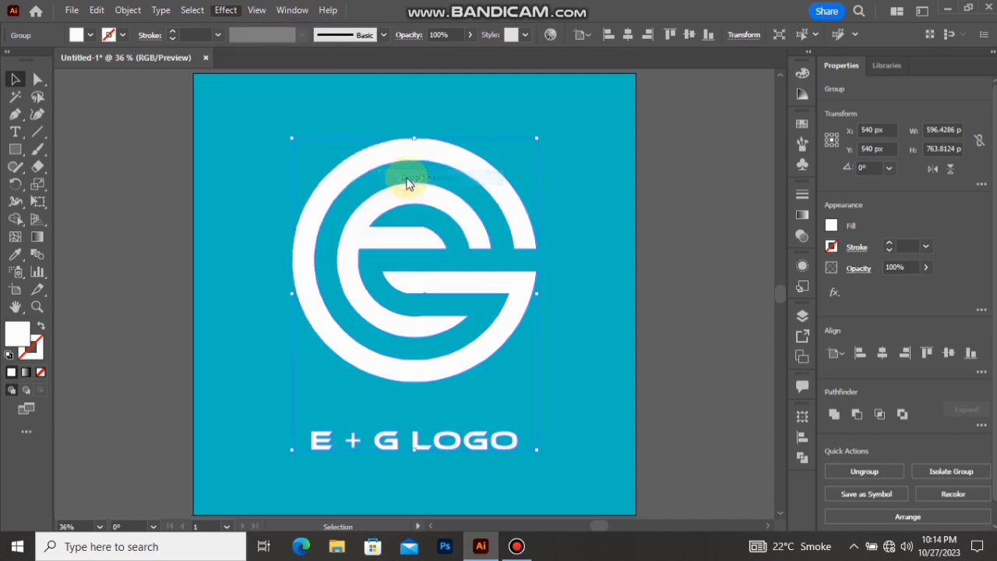
left_click(491, 343)
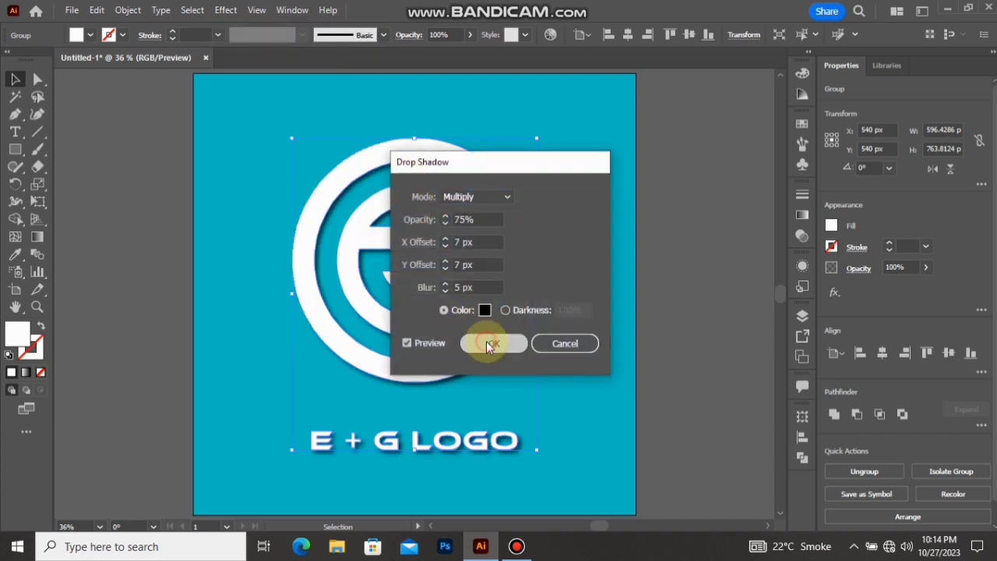
left_click(678, 260)
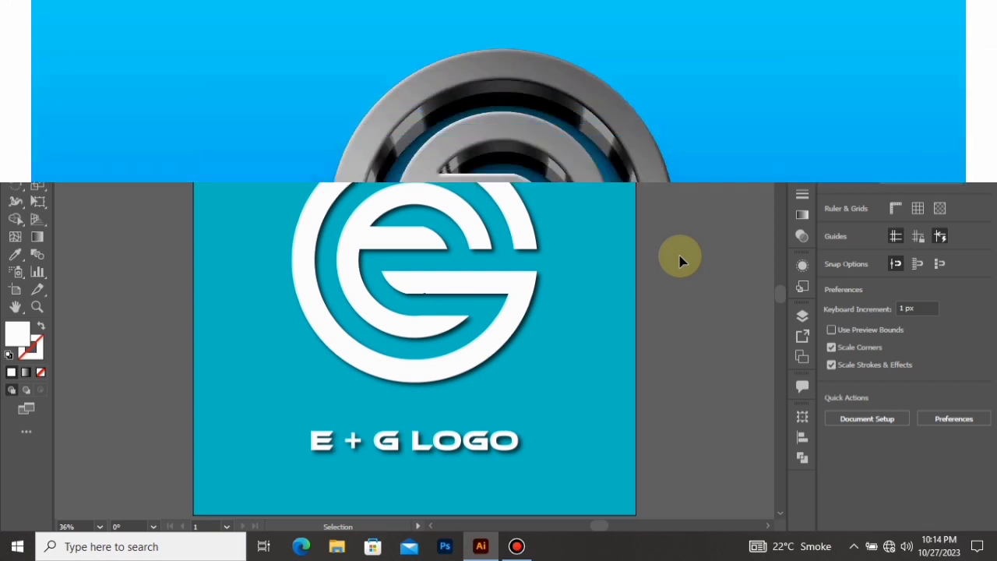